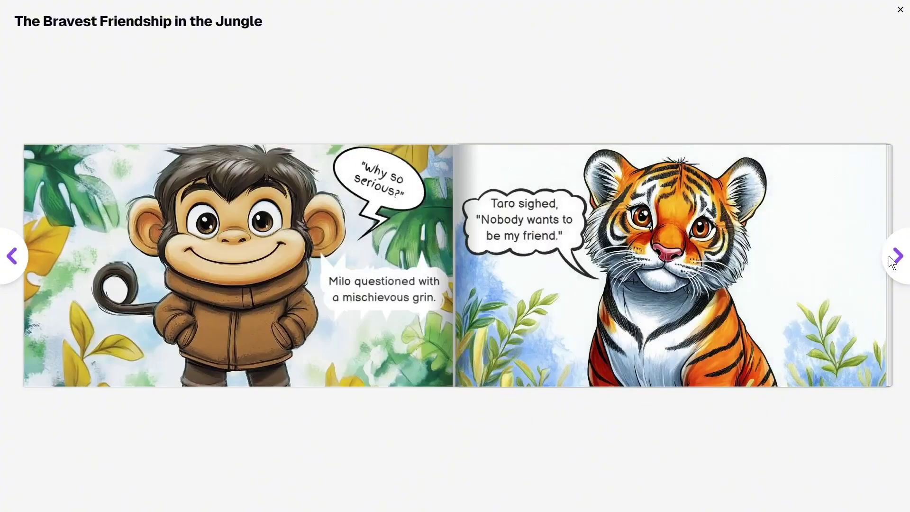
Look through the sample jungle picture book and the ReadKidz home page's features and example stories.
left_click(890, 257)
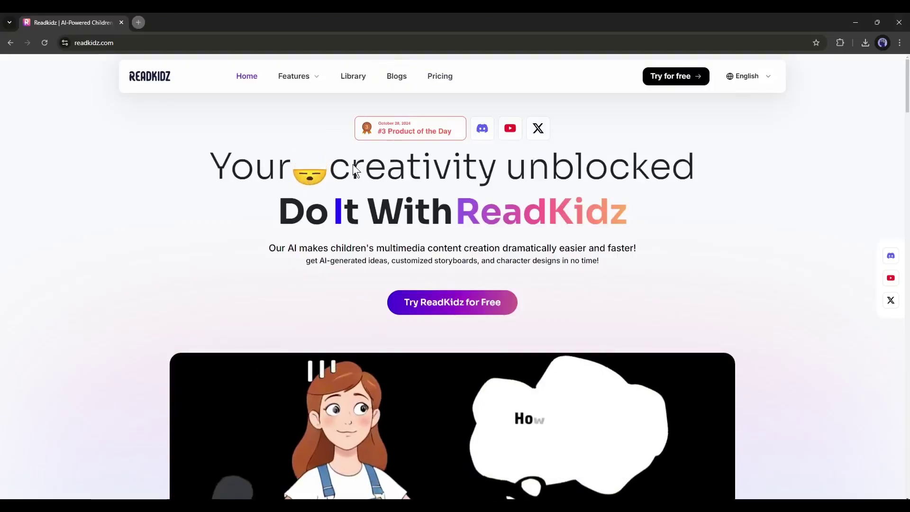
scroll(265, 219, "down", 3)
scroll(265, 219, "down", 2)
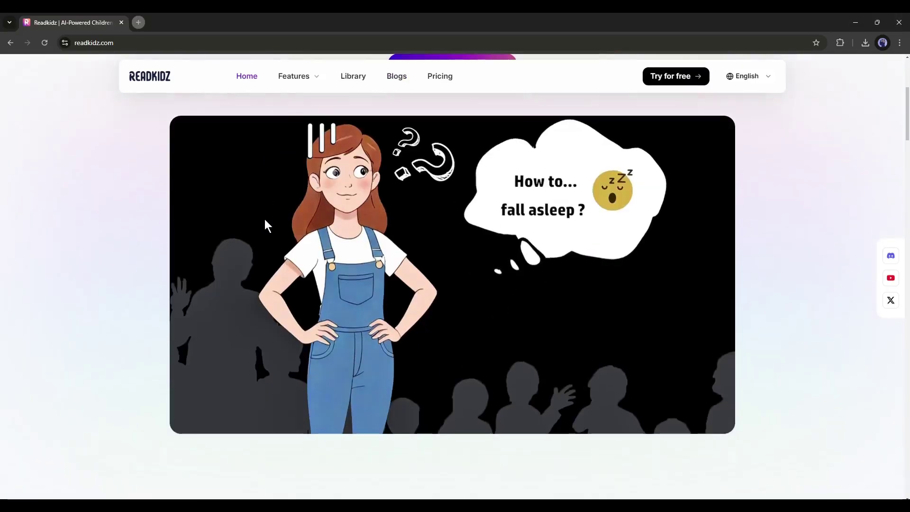
scroll(304, 226, "down", 6)
scroll(303, 226, "down", 10)
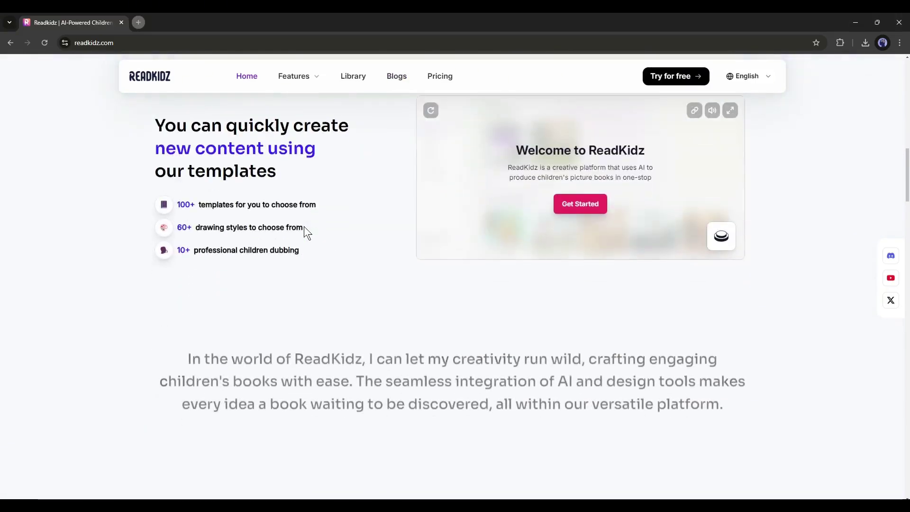
scroll(309, 230, "down", 10)
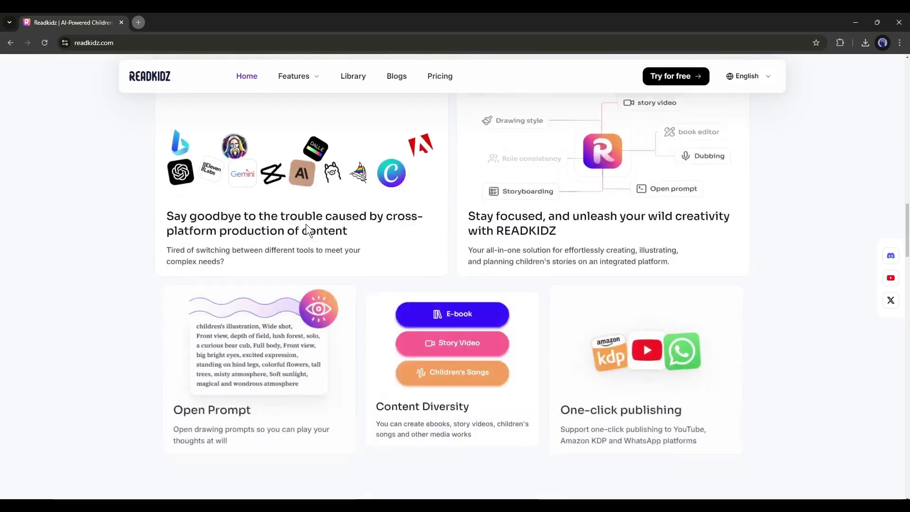
scroll(306, 225, "down", 8)
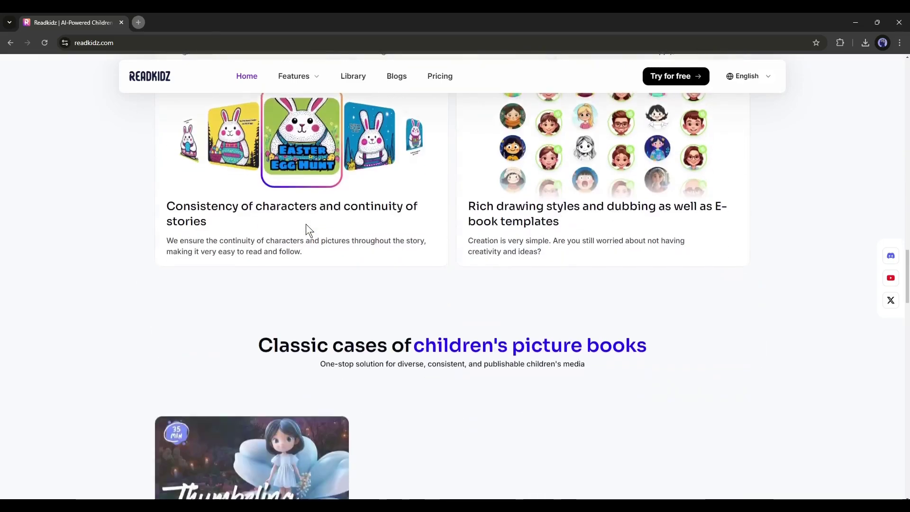
scroll(620, 291, "down", 9)
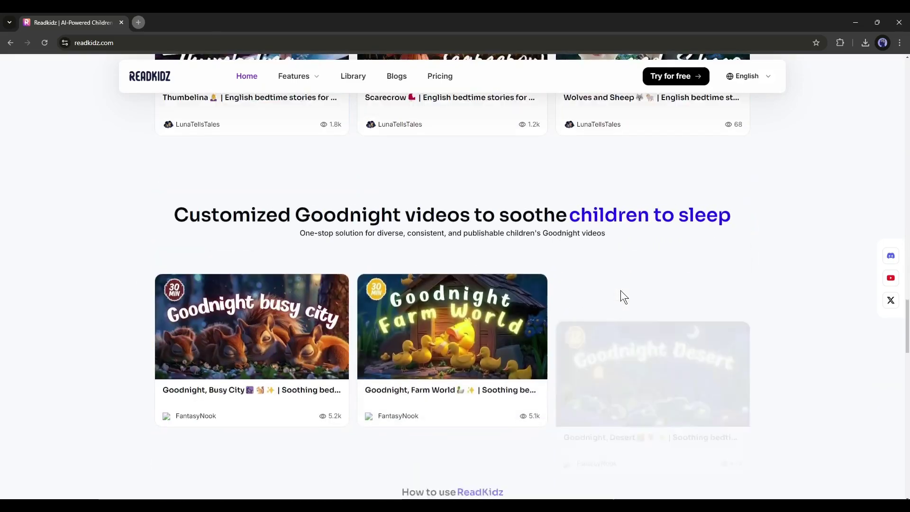
scroll(653, 297, "up", 16)
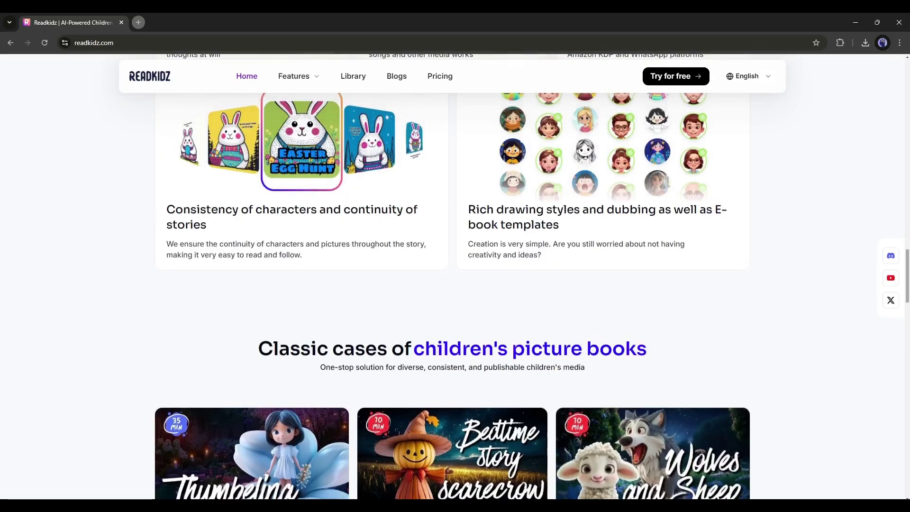
scroll(64, 228, "up", 20)
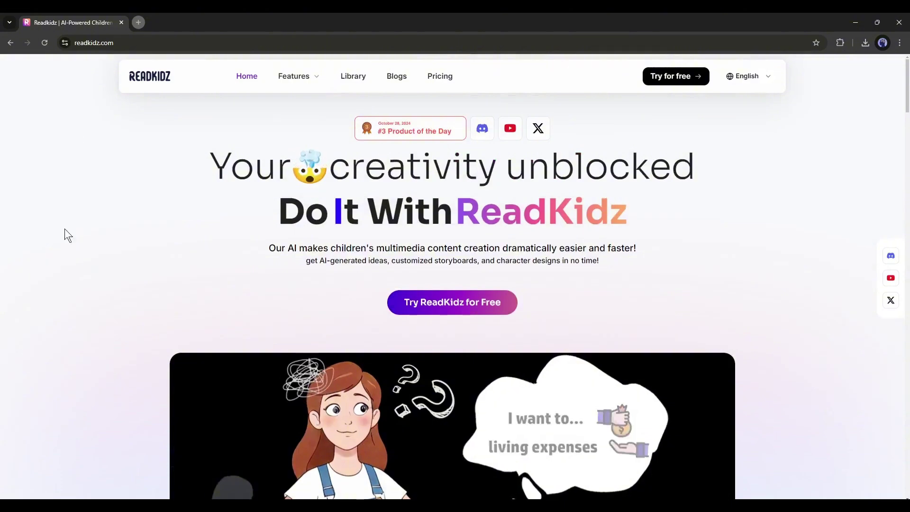
Start using ReadKidz for free and continue with the Generate children's books option.
left_click(451, 303)
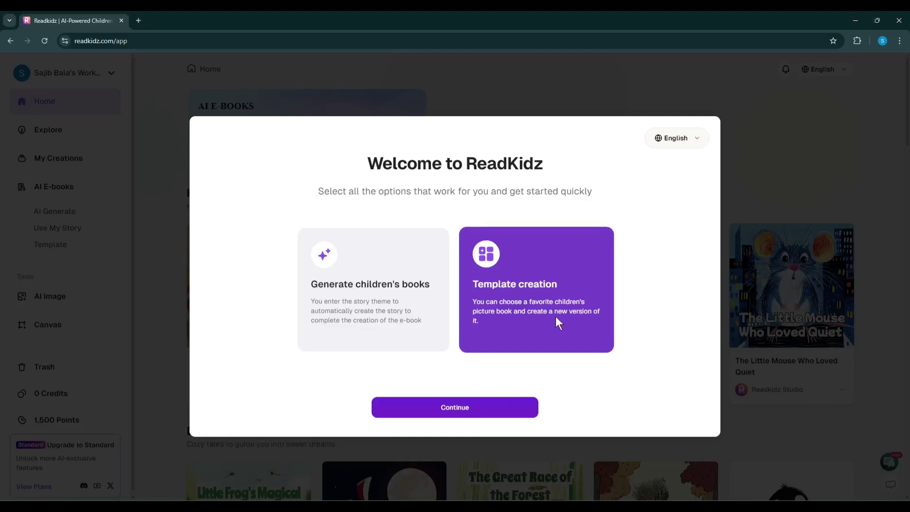
left_click(407, 287)
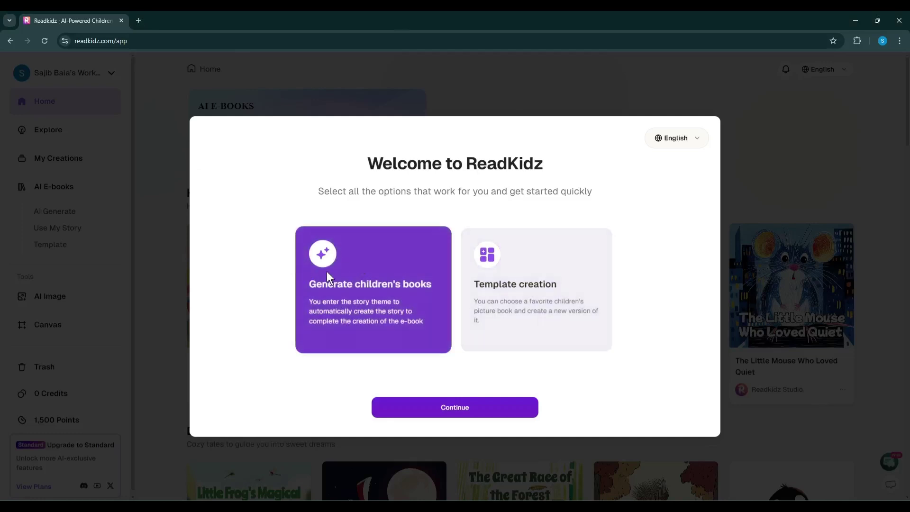
left_click(557, 292)
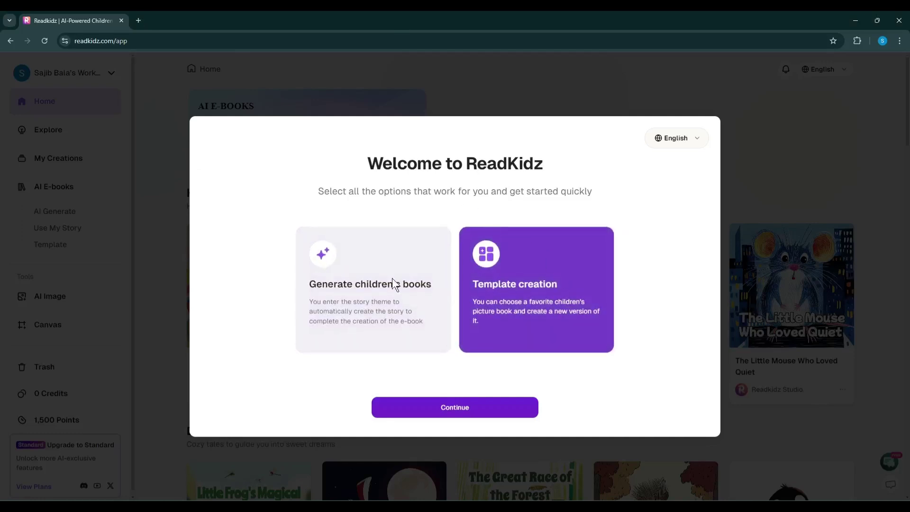
left_click_drag(471, 301, 505, 319)
left_click(681, 325)
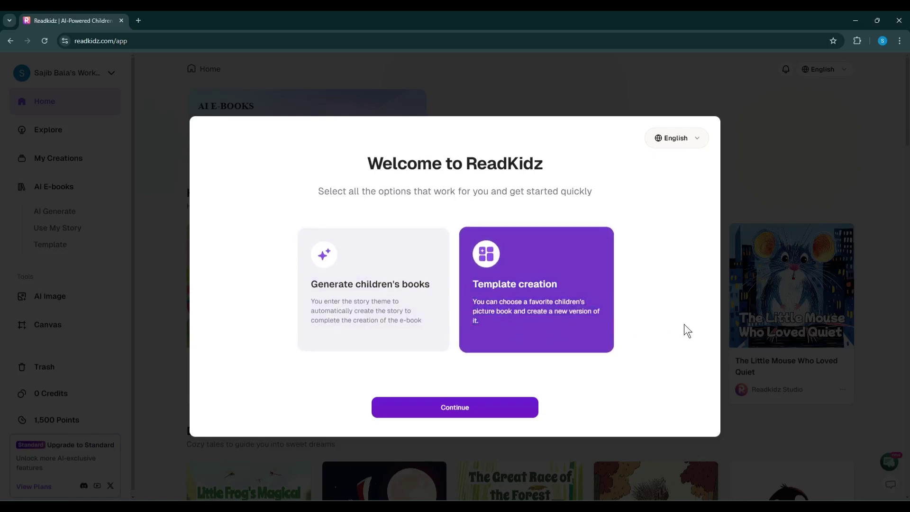
left_click(341, 297)
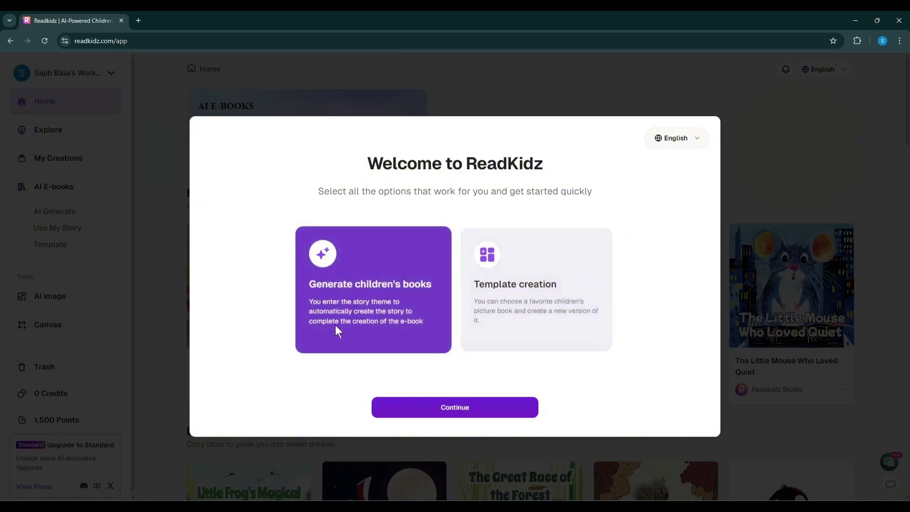
left_click(474, 409)
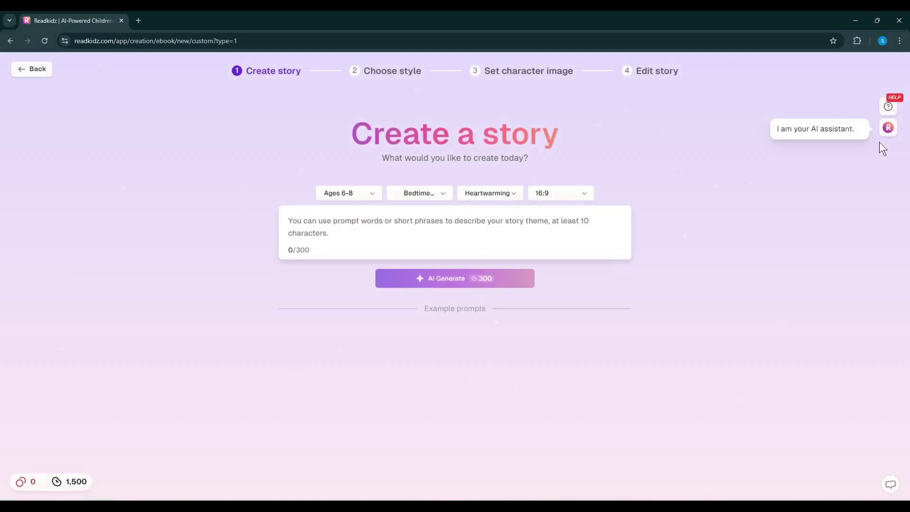
Describe the story theme as "A Moral story about the friendship between a Lion and a monkey".
left_click(349, 223)
type("A Mora")
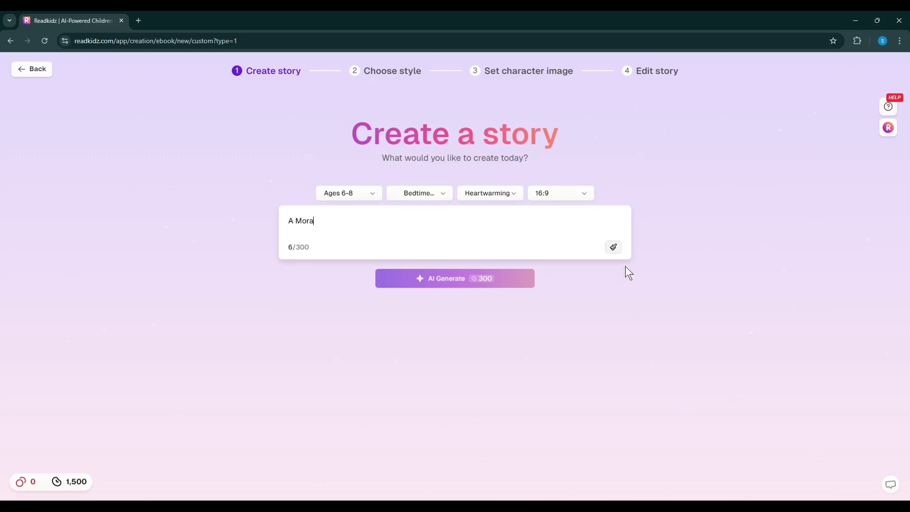
type("l story about the friendship bertwe")
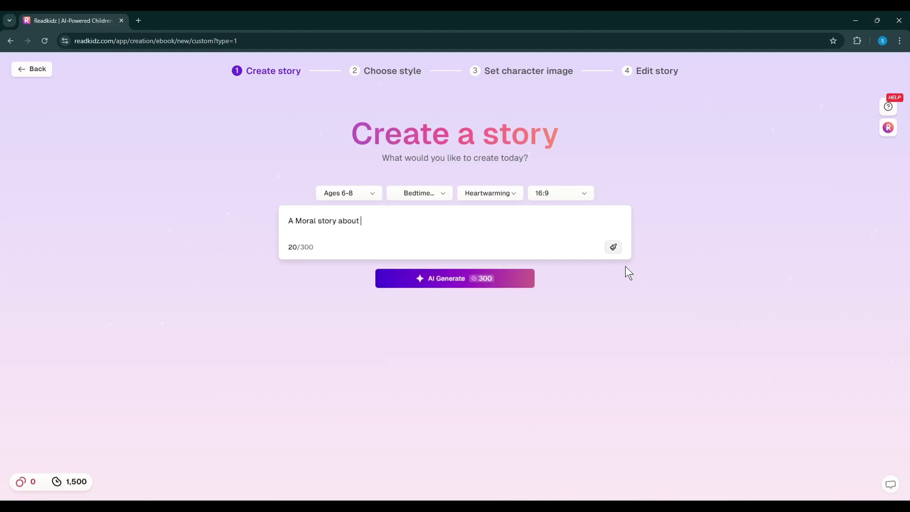
key("BackSpace")
key("BackSpace")
key("BackSpace")
key("BackSpace")
key("BackSpace")
type("etween a Lion and a monkey")
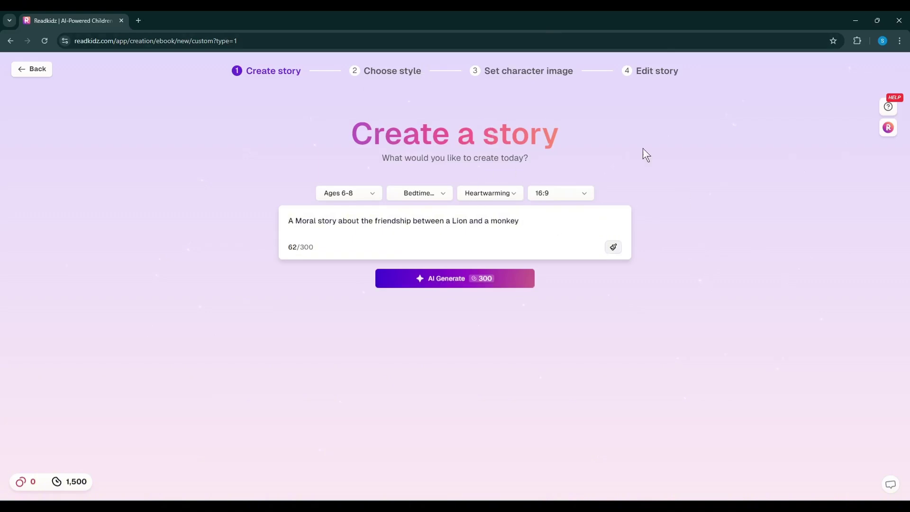
Set the reader age to Ages 6-8 and the story type to Adventure.
left_click(334, 193)
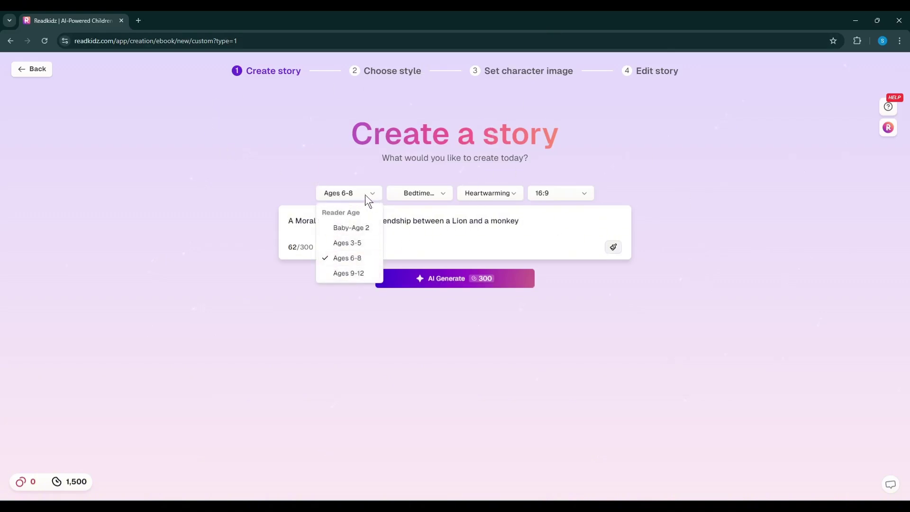
left_click(351, 260)
left_click(420, 192)
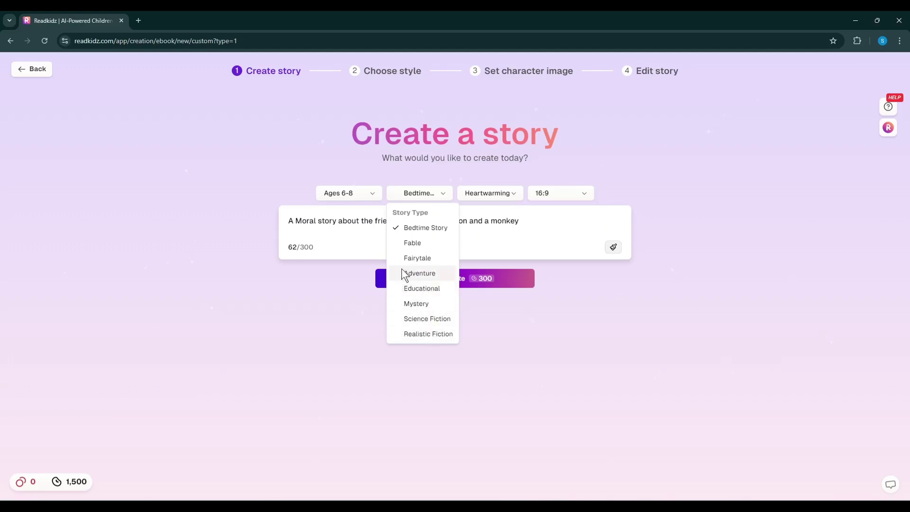
left_click(415, 274)
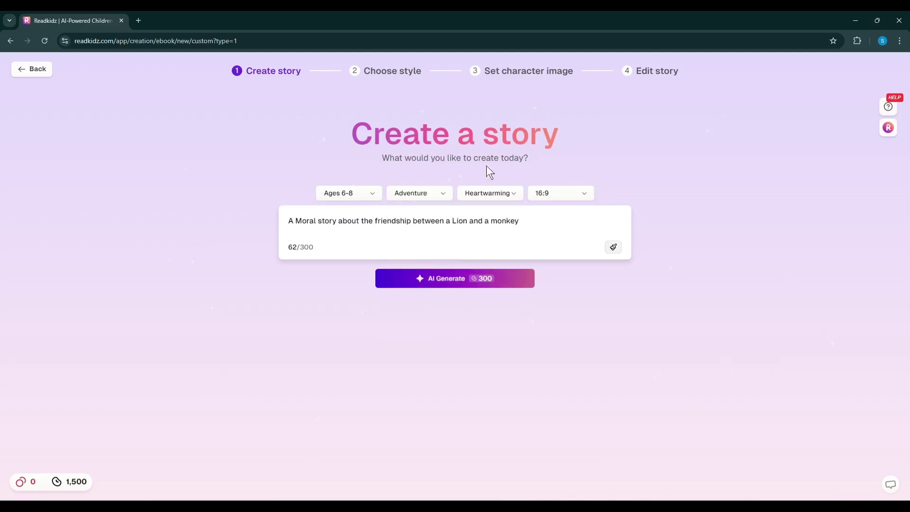
Generate the story with AI using the Educational writing style and a 1:1 size.
left_click(492, 197)
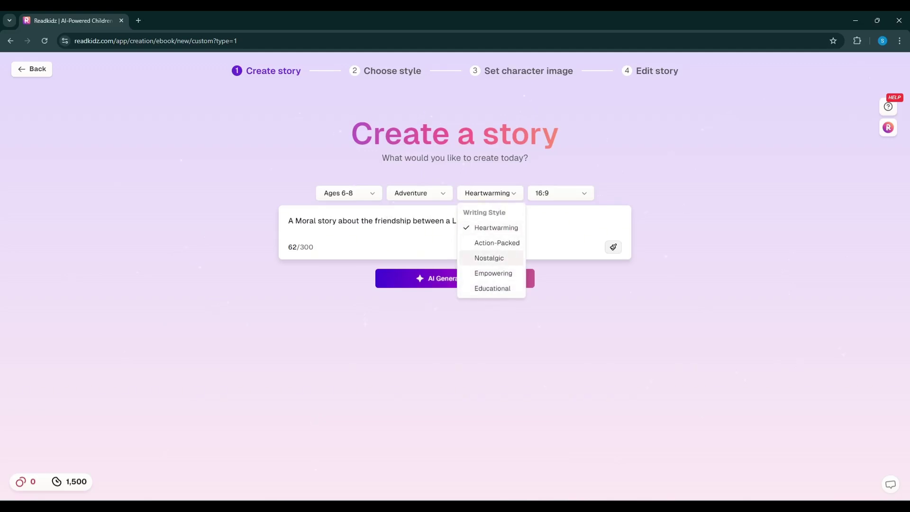
left_click(493, 288)
left_click(577, 189)
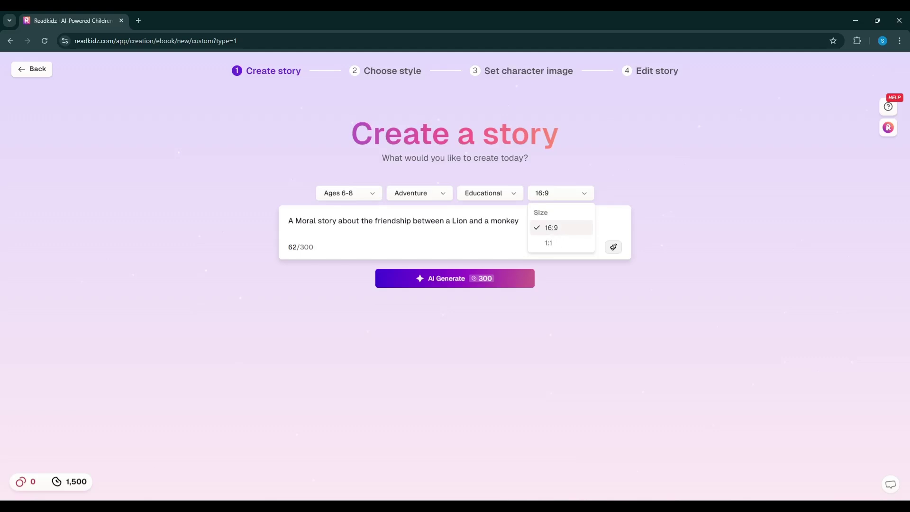
left_click(551, 243)
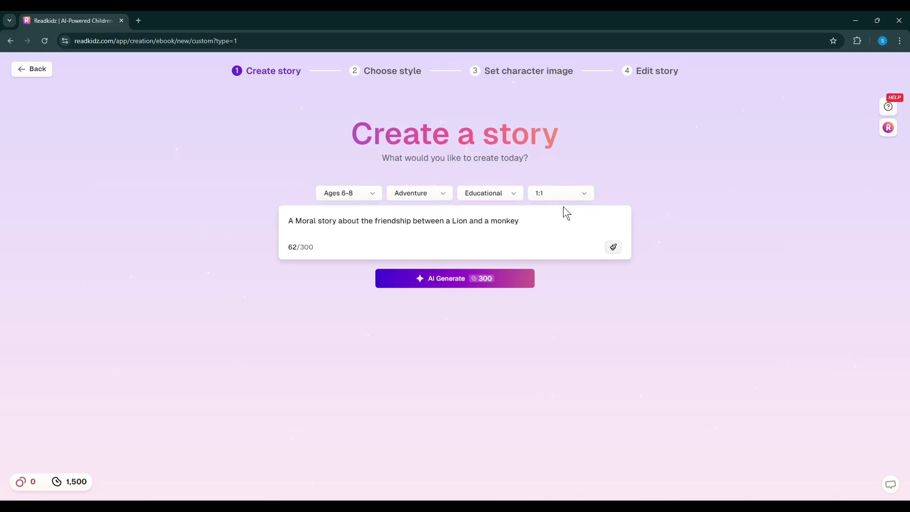
left_click(455, 278)
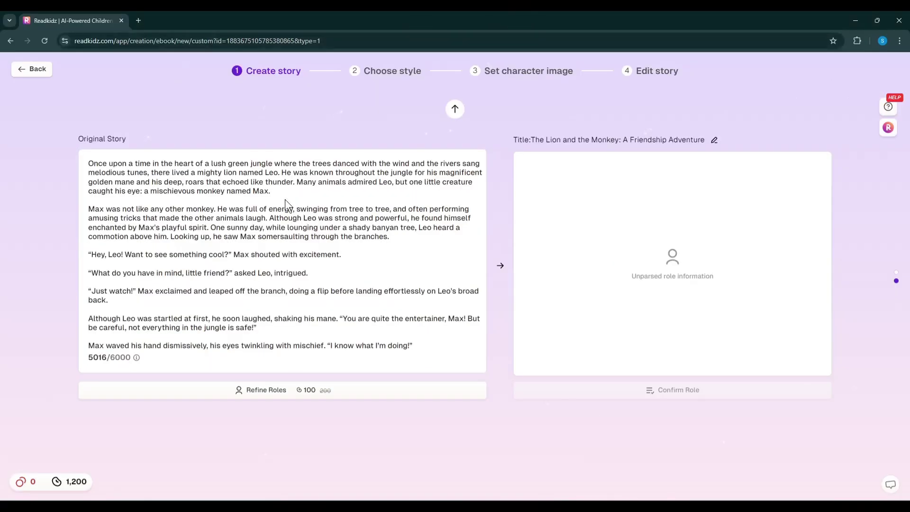
Read through the generated lion and monkey story to check its text.
scroll(285, 199, "down", 10)
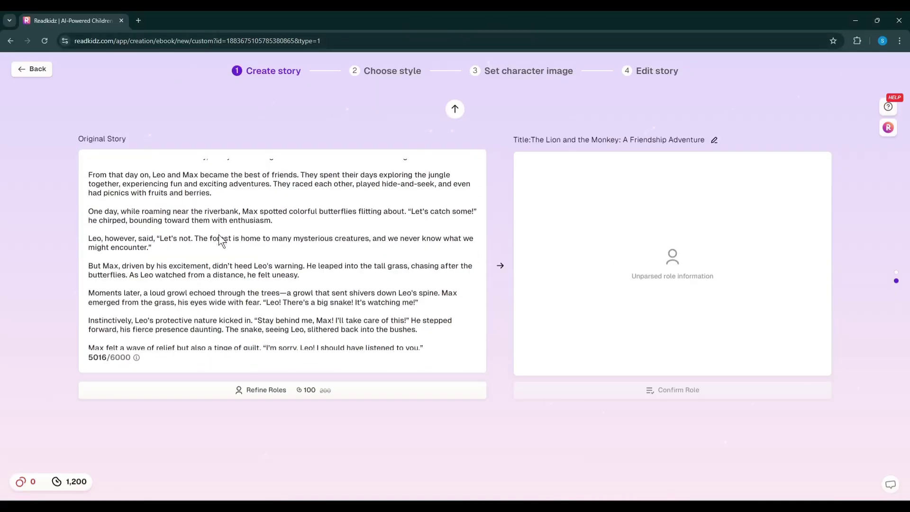
scroll(228, 247, "down", 5)
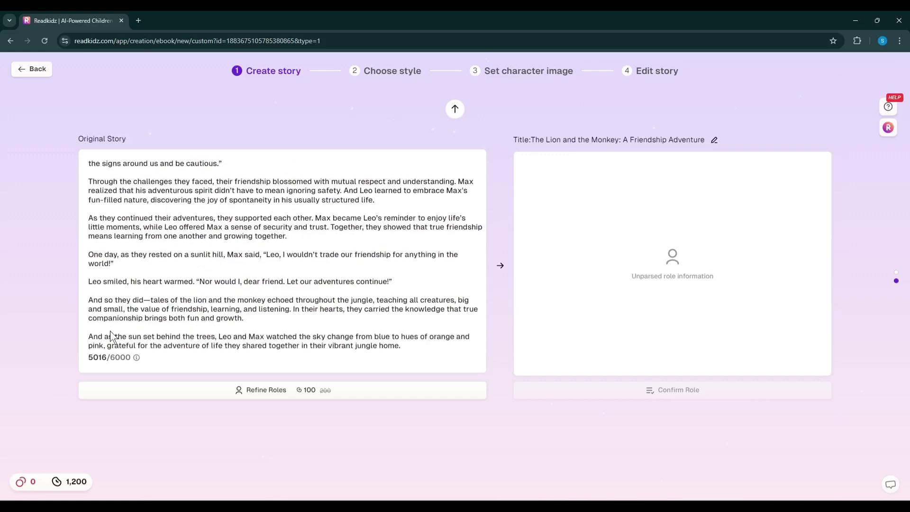
scroll(138, 343, "up", 15)
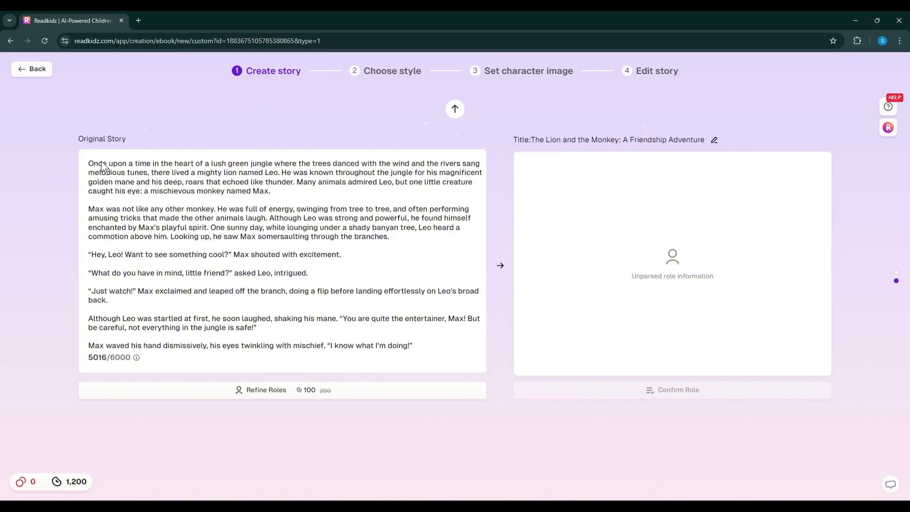
left_click_drag(101, 164, 311, 164)
left_click(149, 207)
left_click_drag(104, 209, 295, 210)
left_click(130, 258)
left_click_drag(114, 256, 343, 256)
left_click(206, 284)
scroll(206, 284, "down", 3)
left_click_drag(213, 312, 230, 312)
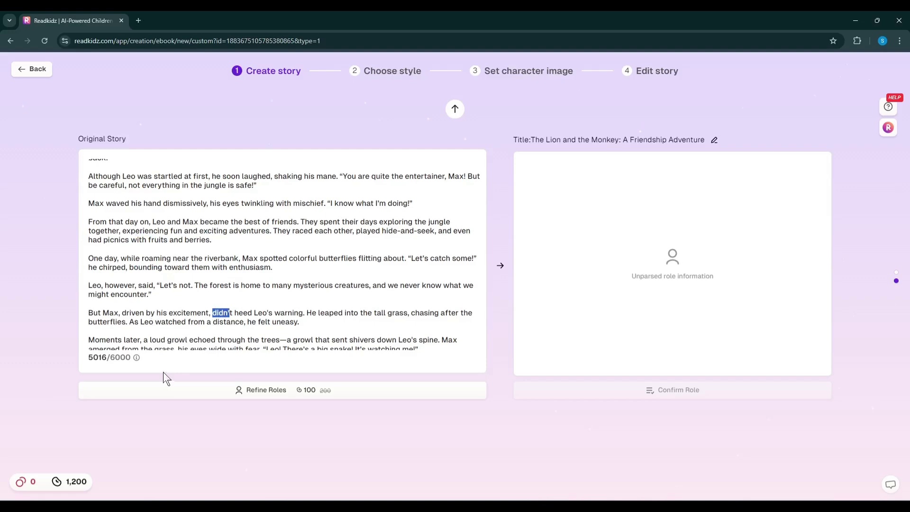
Extract the roles from the story and set the type of Role 1, Leo, to Lion.
left_click(256, 387)
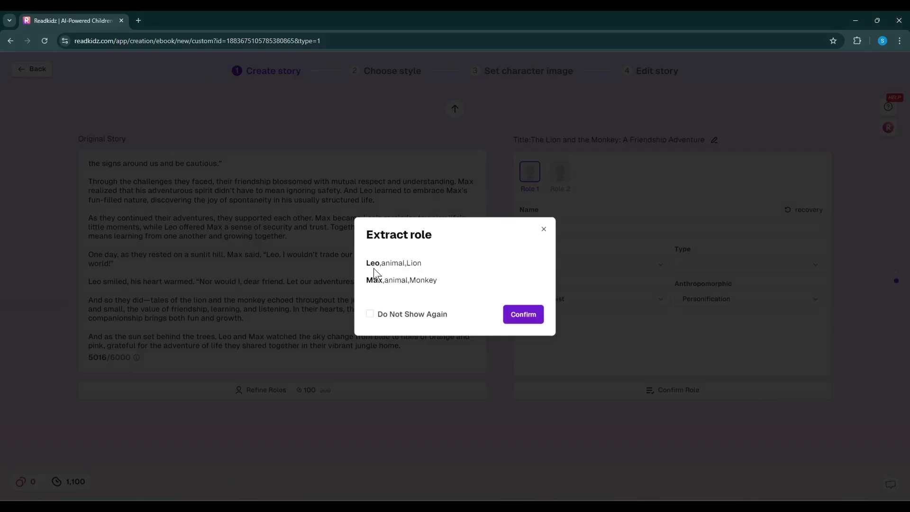
left_click(522, 317)
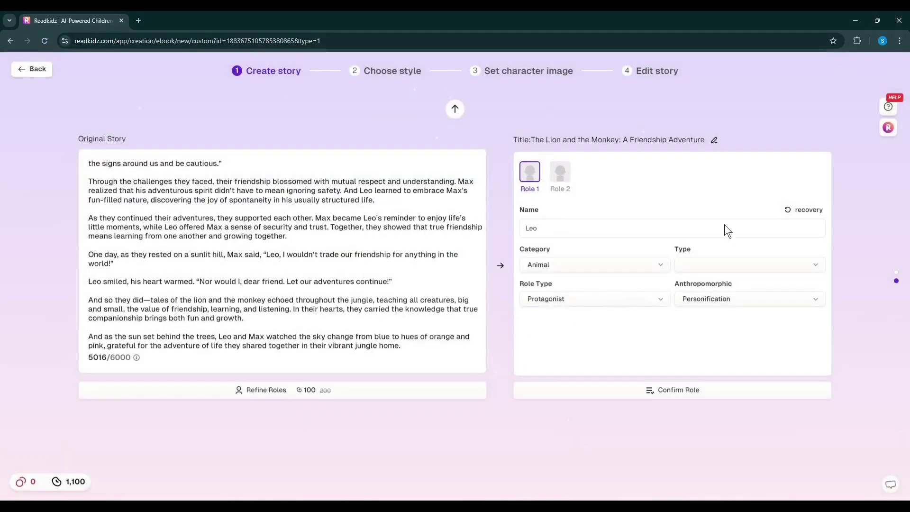
left_click(551, 167)
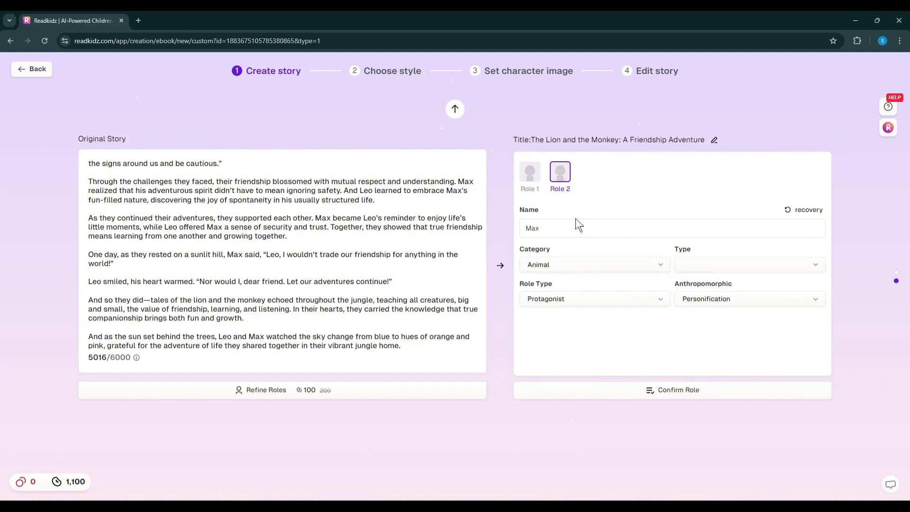
left_click(729, 266)
scroll(738, 374, "down", 5)
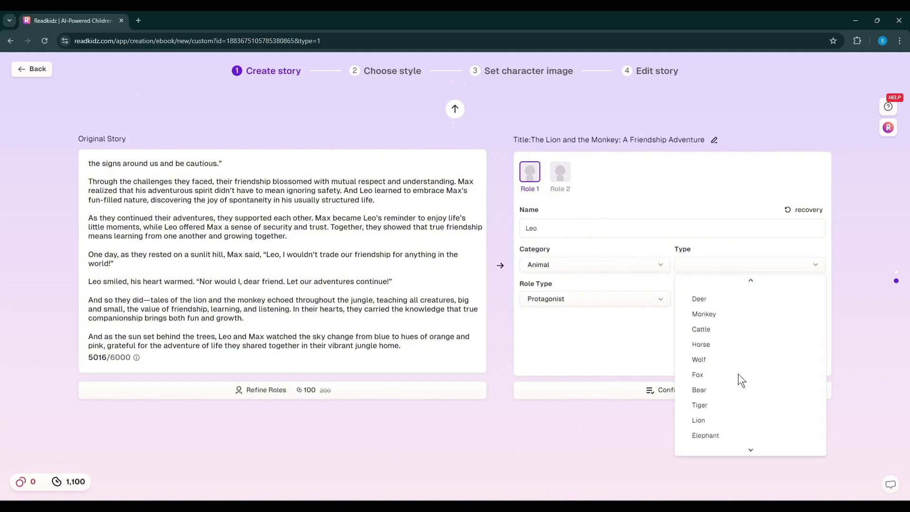
left_click(712, 401)
Set the type of Role 2, Max, to Monkey and confirm the roles to proceed to choosing a style.
left_click(560, 172)
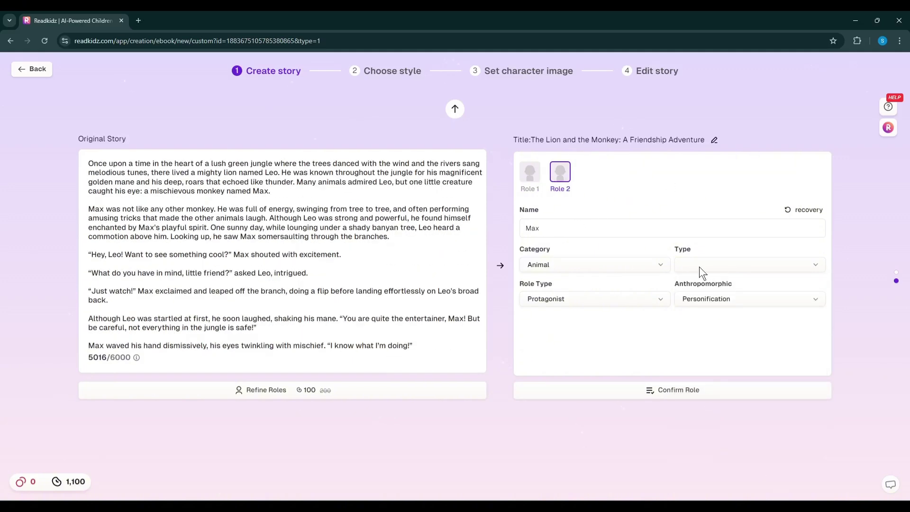
left_click(573, 268)
left_click(572, 269)
left_click(712, 265)
left_click(732, 330)
left_click(563, 174)
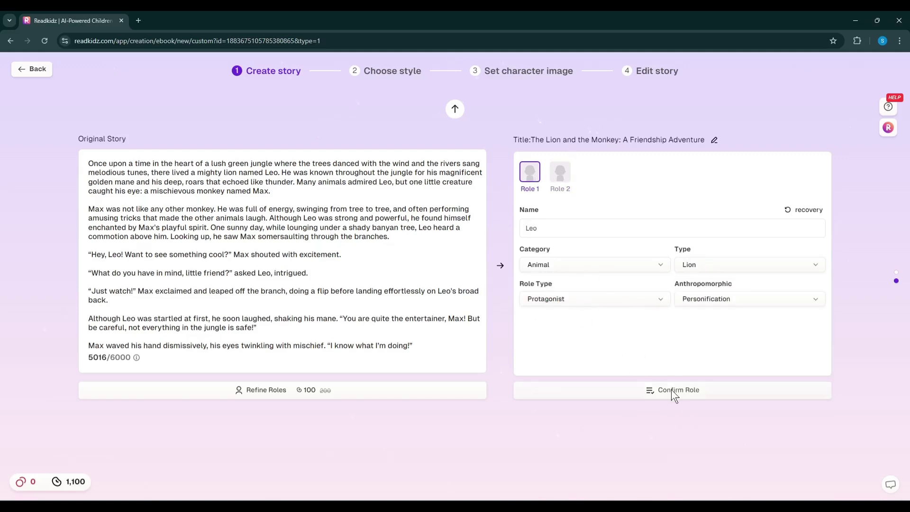
left_click(672, 389)
left_click(550, 309)
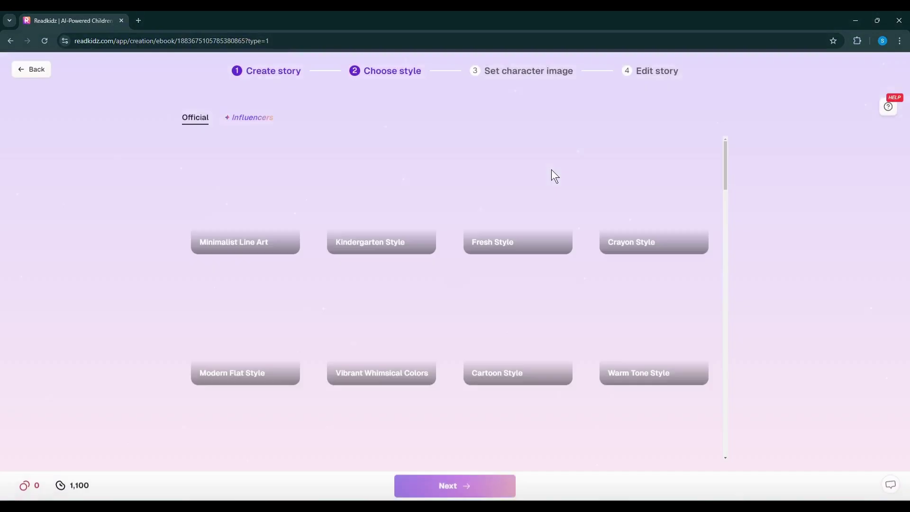
Browse the official drawing styles, choose Exaggerated Style for the book and proceed to setting the character images.
scroll(228, 194, "down", 1)
scroll(454, 200, "down", 20)
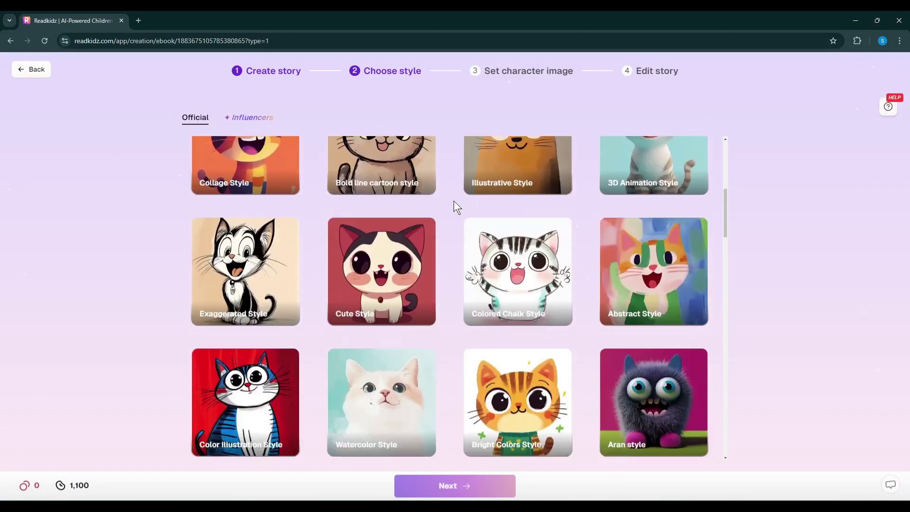
scroll(290, 243, "down", 11)
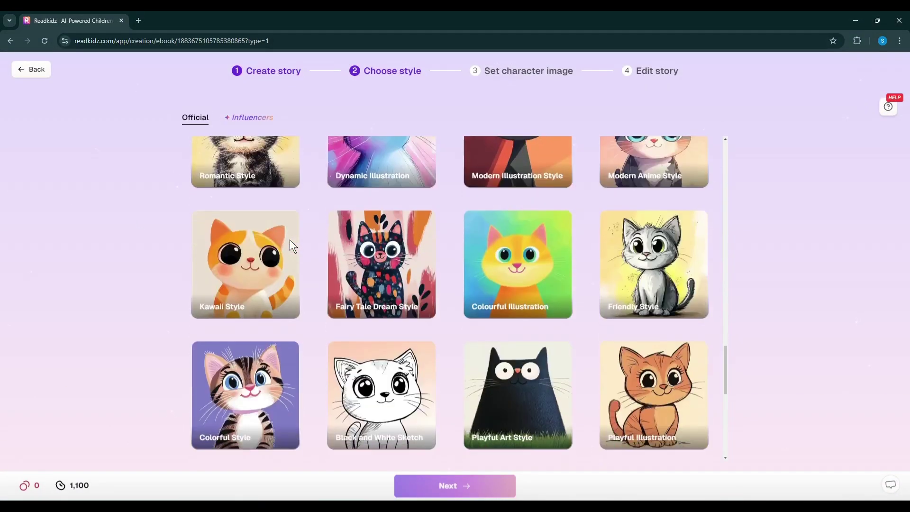
scroll(396, 284, "up", 15)
scroll(396, 283, "up", 10)
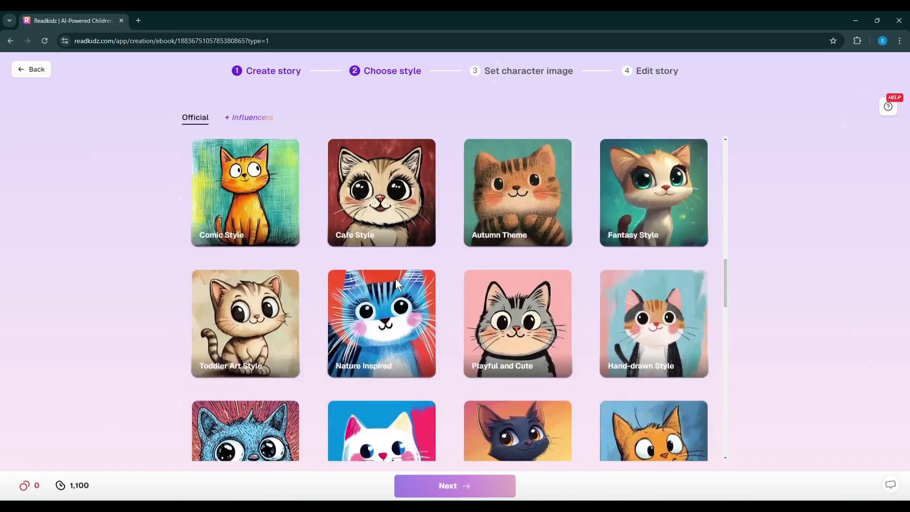
left_click(275, 309)
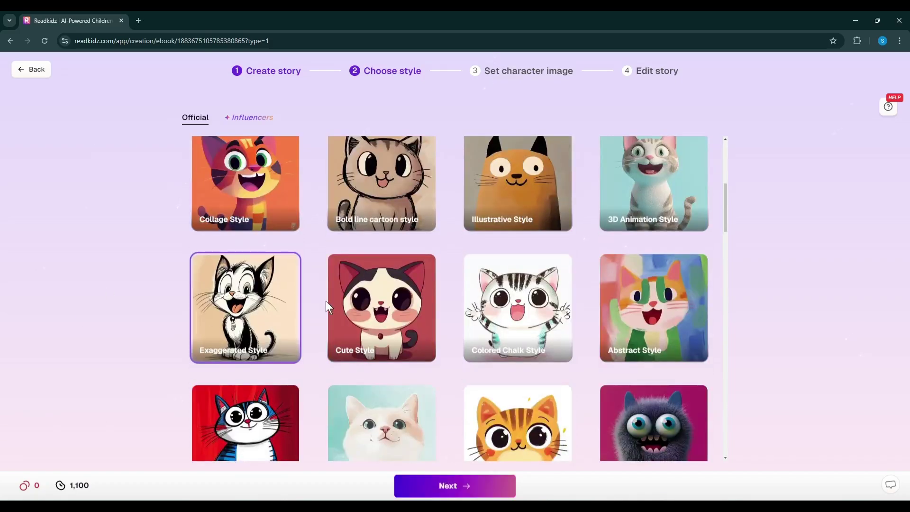
left_click(454, 486)
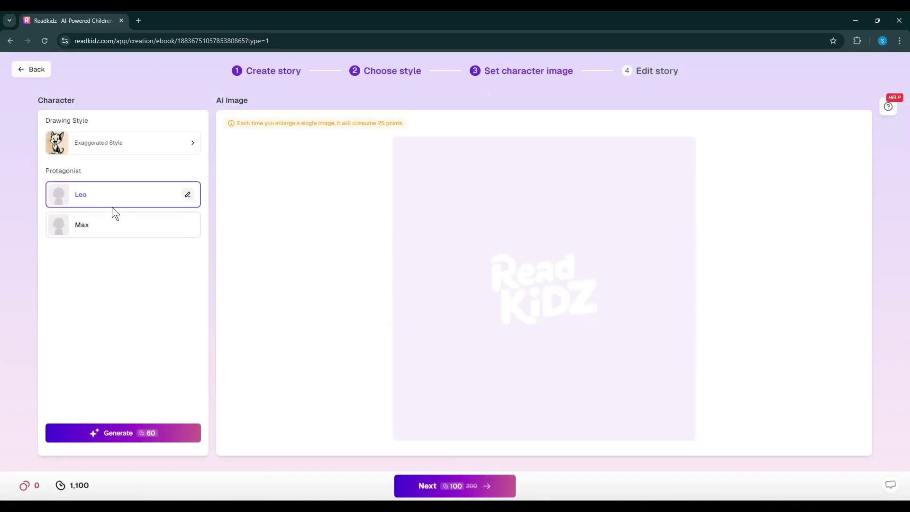
Generate the AI images for Leo, preview them enlarged and choose the third lion variation.
left_click(110, 224)
left_click(126, 191)
left_click(124, 435)
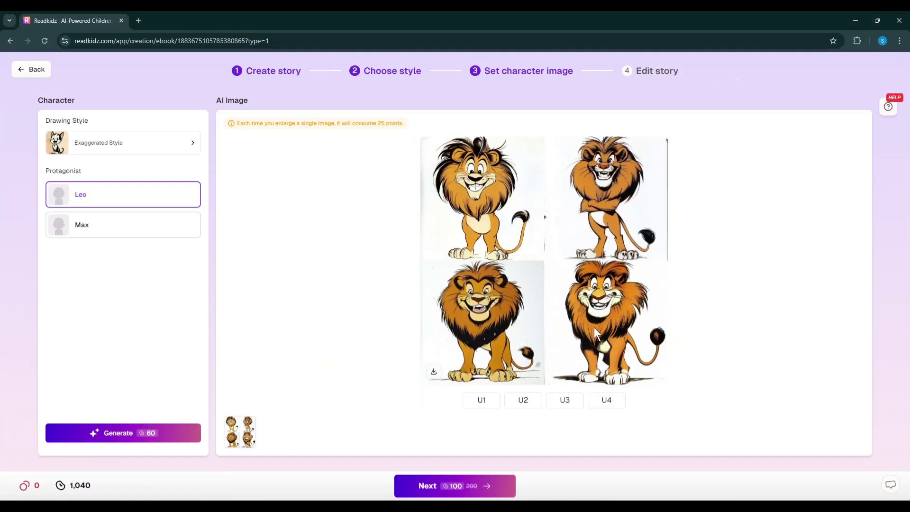
left_click(491, 319)
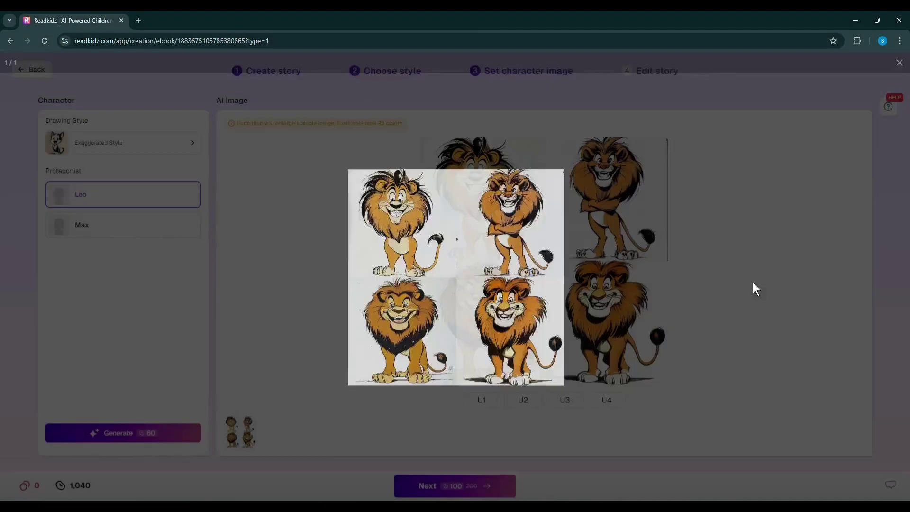
left_click(755, 288)
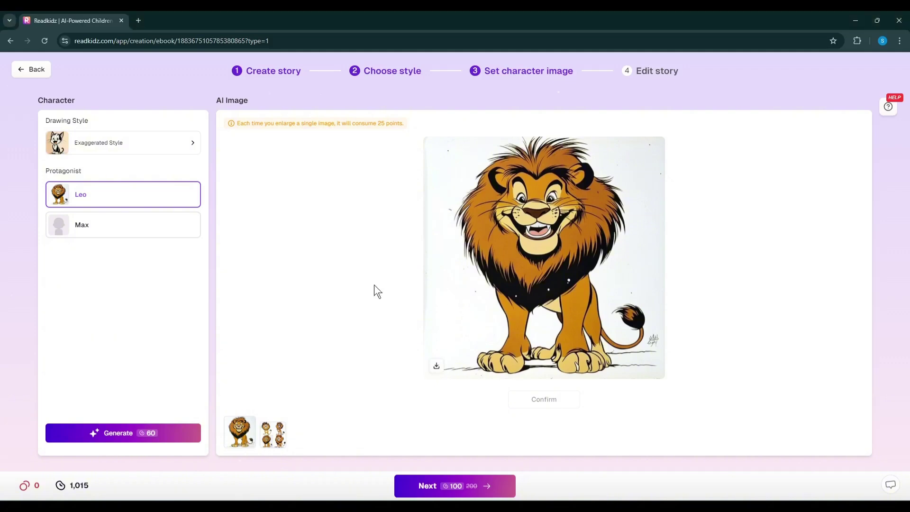
Generate the AI images for Max, enlarge variation U4 and proceed to editing the story.
left_click(100, 233)
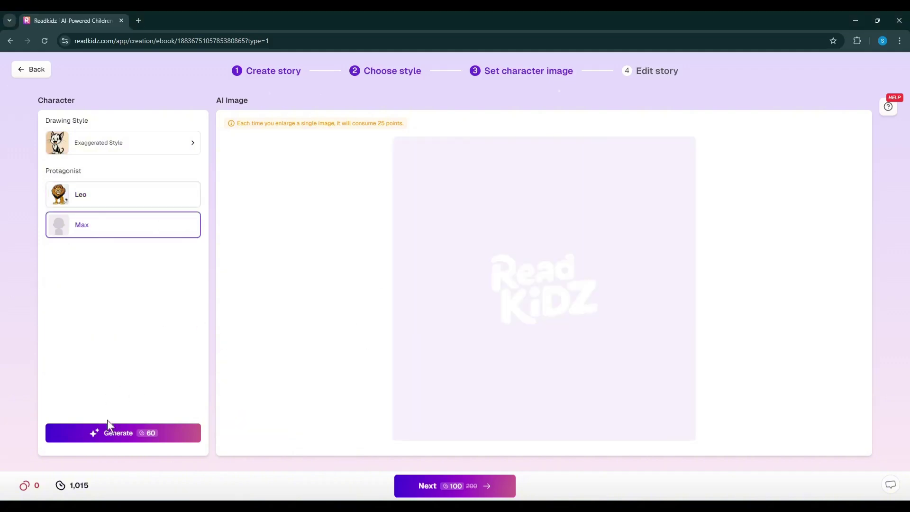
left_click(115, 436)
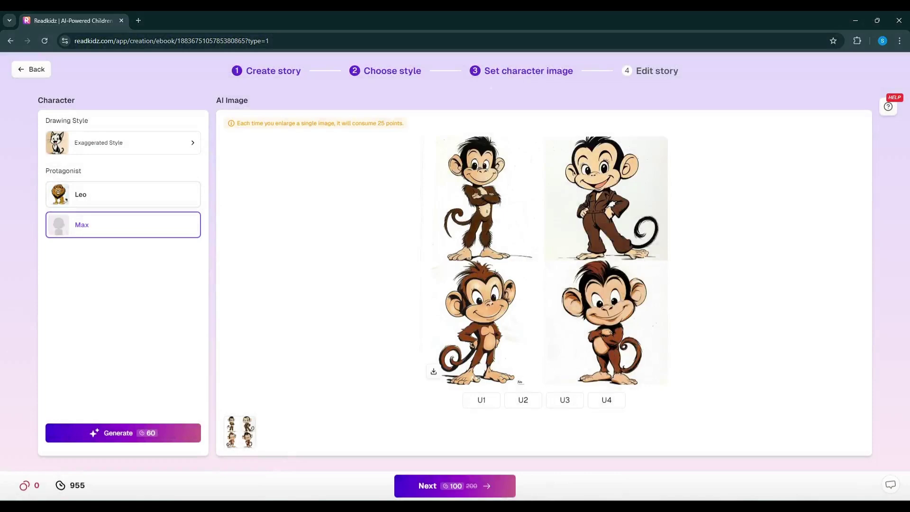
left_click(604, 404)
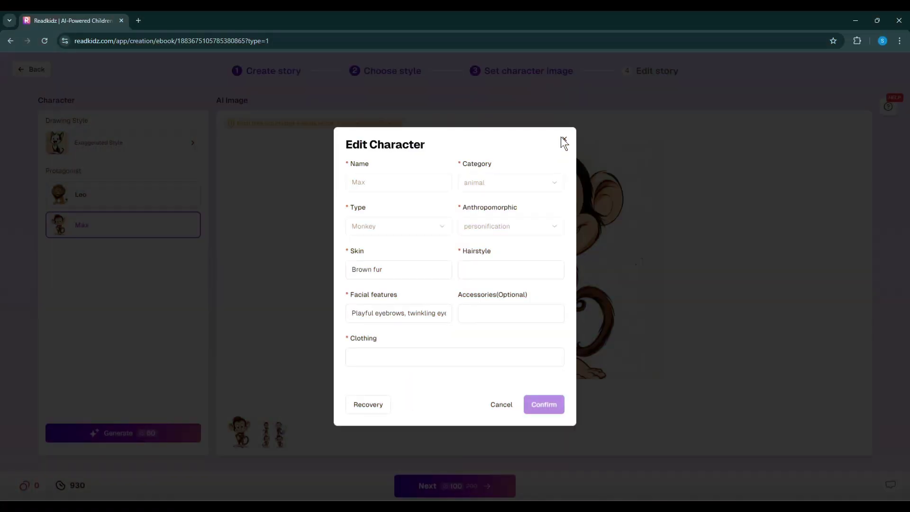
left_click(562, 139)
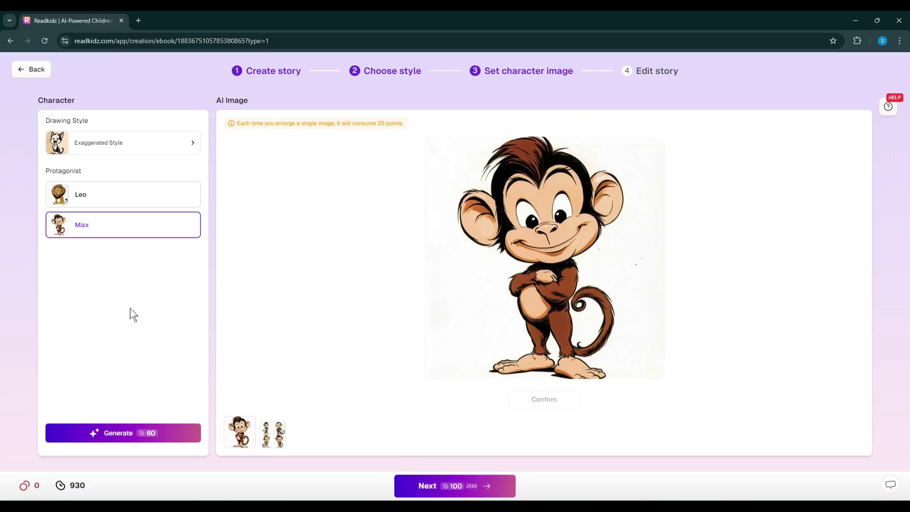
left_click(454, 493)
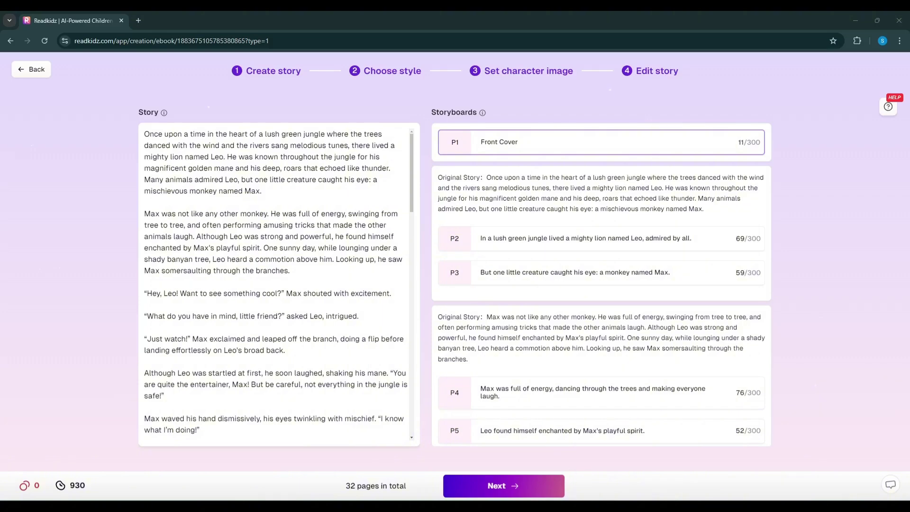
Review the full story and its storyboard pages, and proceed to the page illustrations.
scroll(216, 182, "down", 1)
scroll(278, 171, "up", 1)
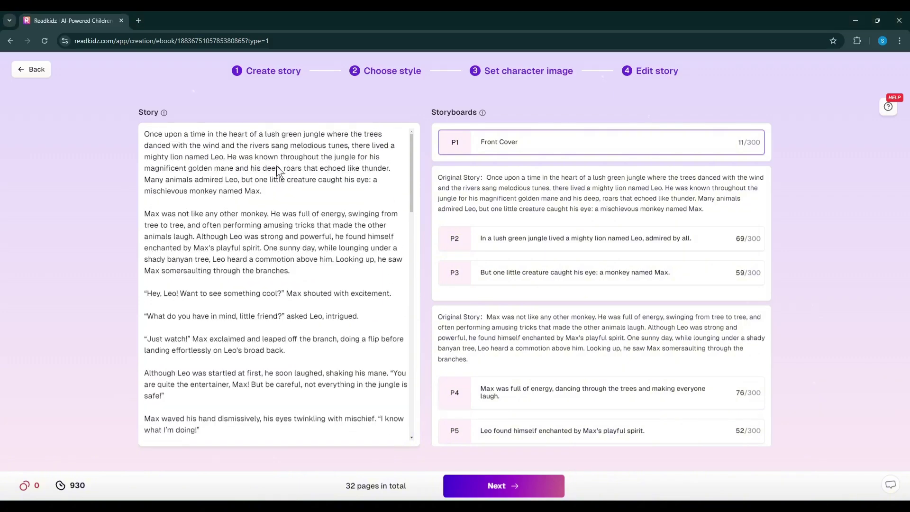
scroll(251, 260, "down", 15)
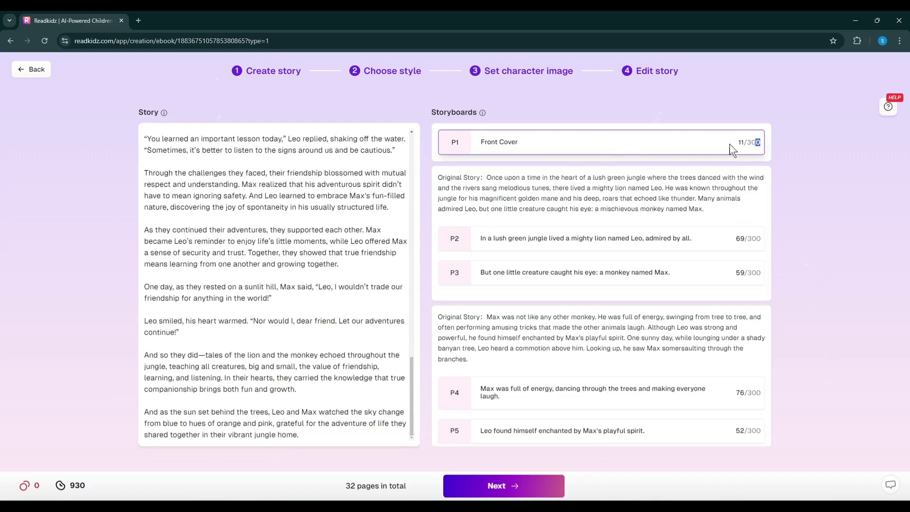
scroll(536, 235, "down", 5)
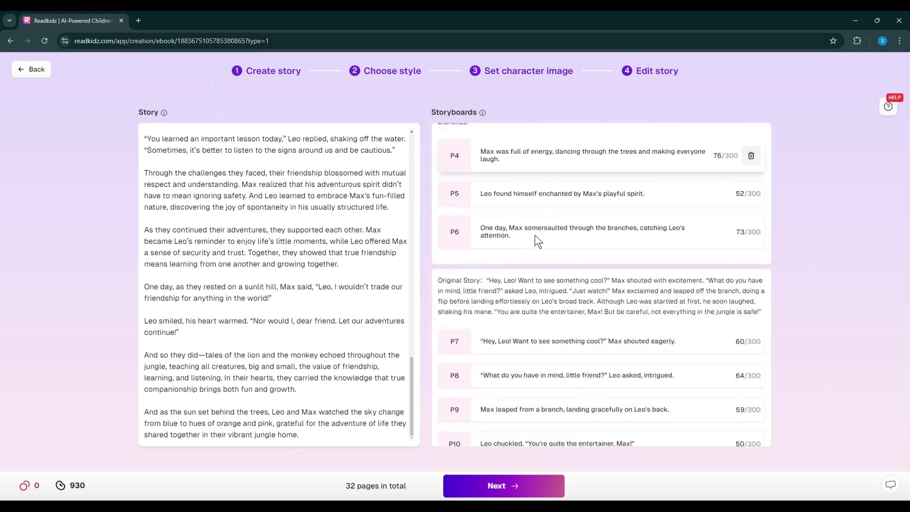
scroll(531, 242, "down", 7)
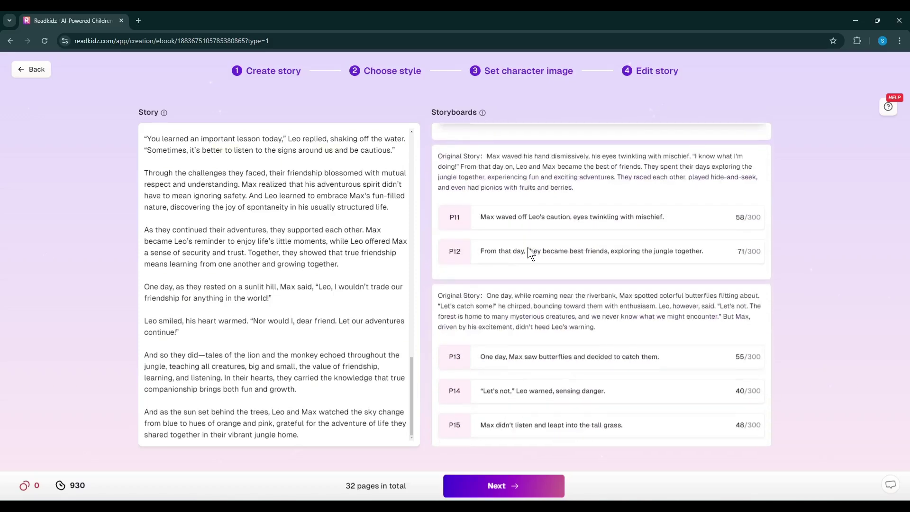
scroll(526, 249, "down", 10)
left_click(562, 487)
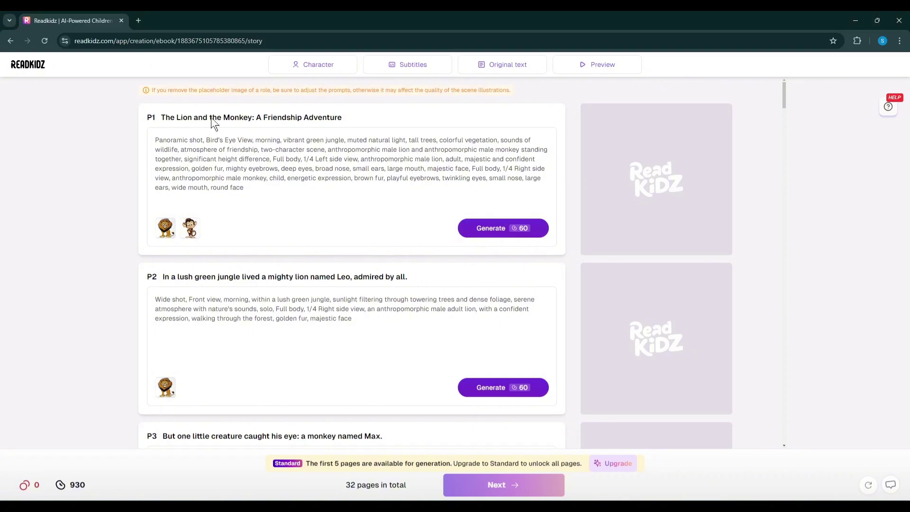
Check the prompt for cover page P1 and generate its illustration.
left_click_drag(162, 160, 258, 153)
left_click(244, 179)
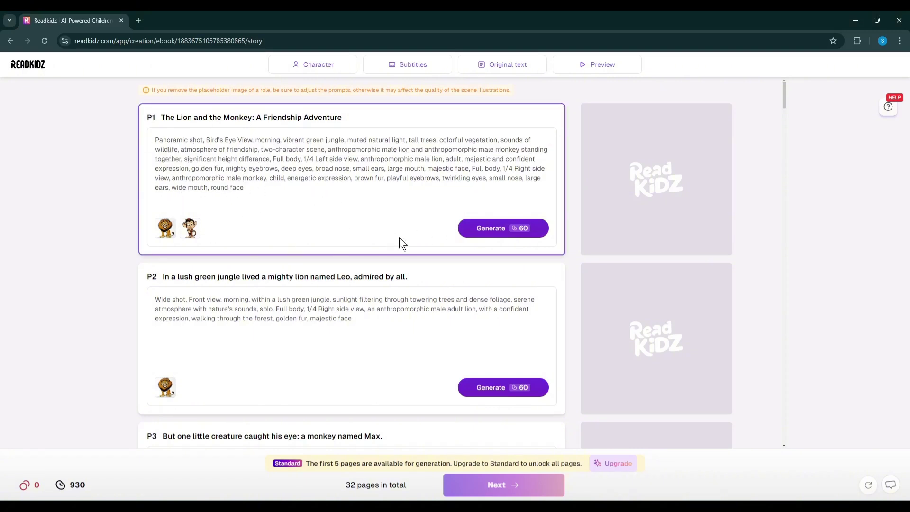
left_click(516, 239)
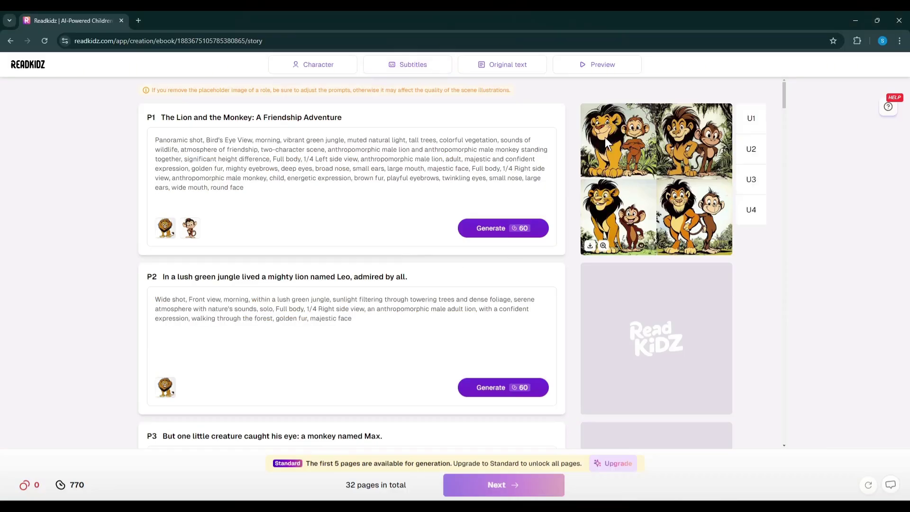
Review the cover's image variations and prompt tags, enlarge the second variation and confirm it as the P1 illustration.
left_click(646, 217)
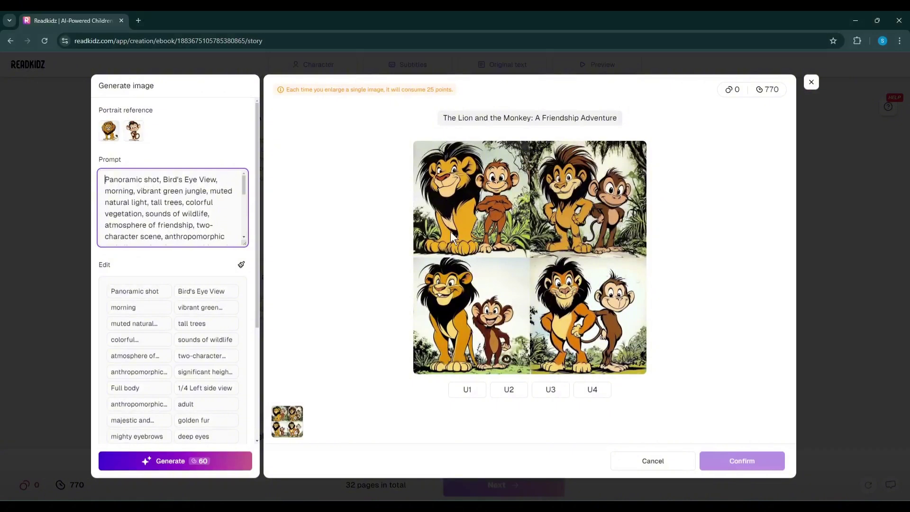
scroll(149, 346, "down", 4)
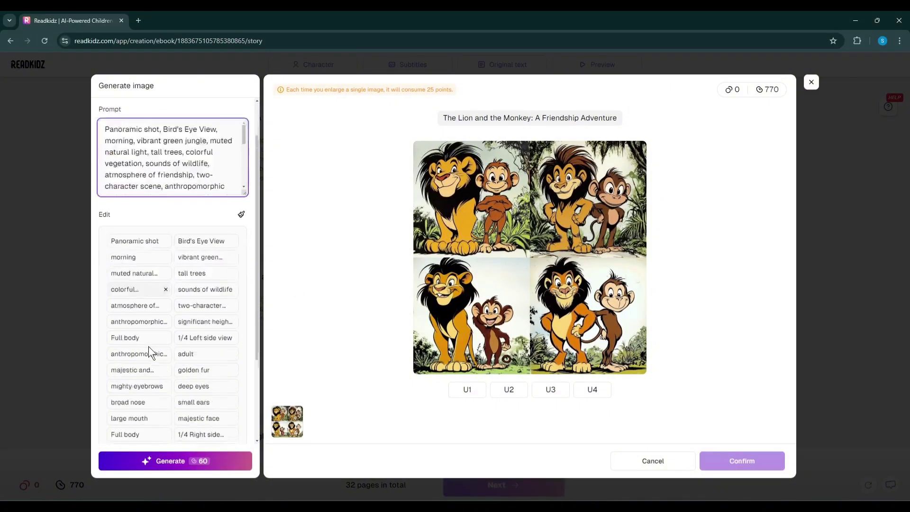
scroll(145, 386, "up", 4)
scroll(155, 175, "down", 5)
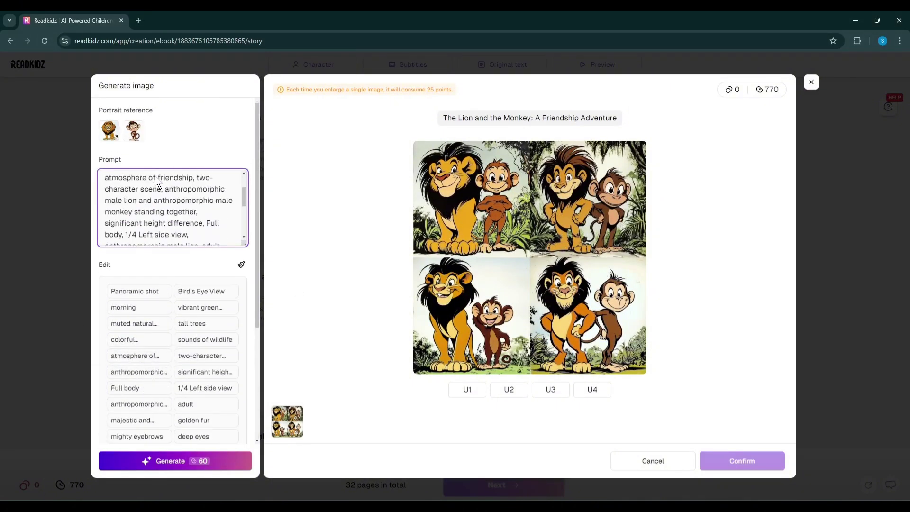
scroll(154, 175, "down", 5)
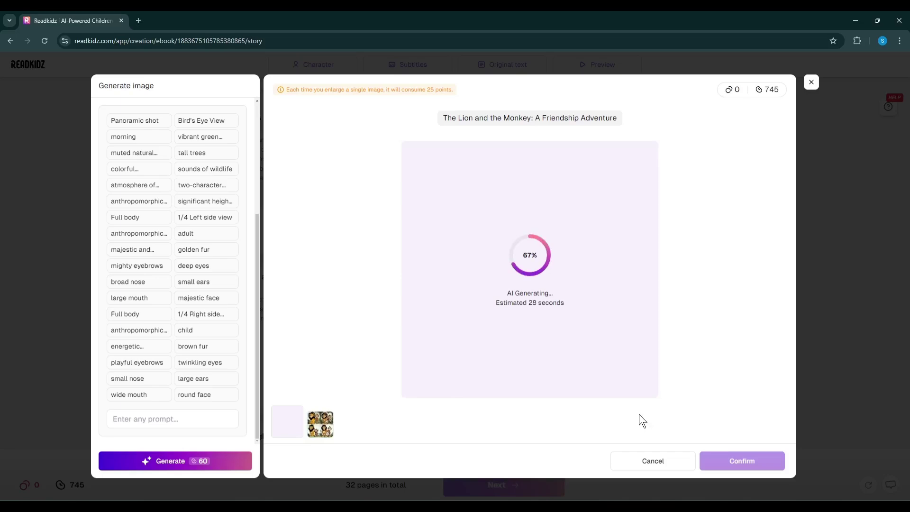
left_click(737, 460)
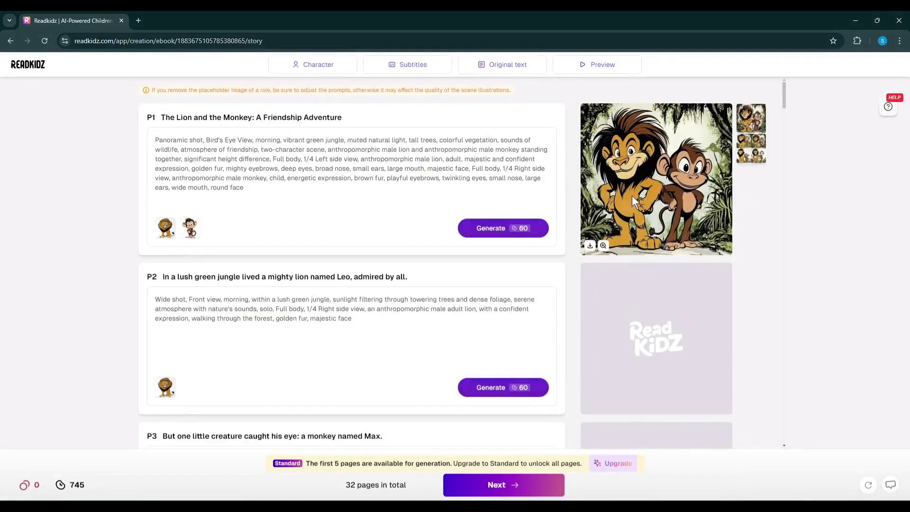
Generate the illustration for page P2 and, after checking the illustrated pages, continue to the book editor.
scroll(611, 309, "down", 3)
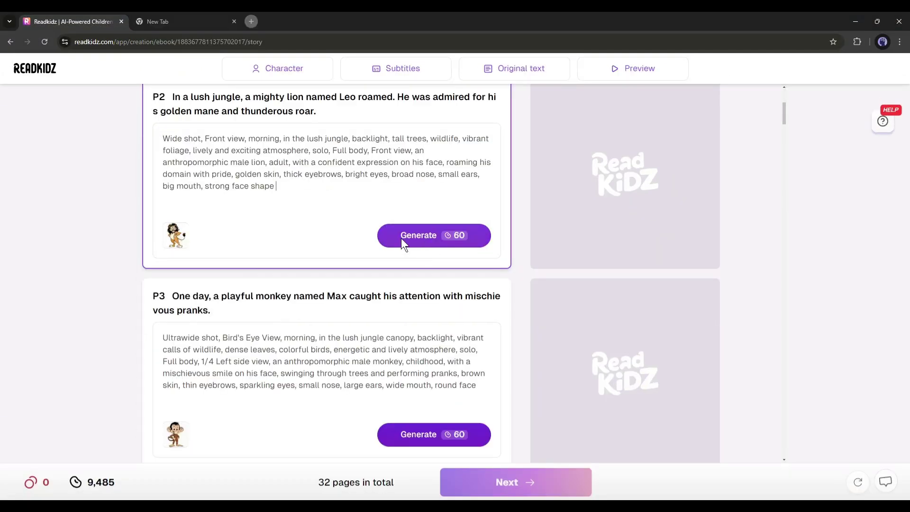
left_click(468, 240)
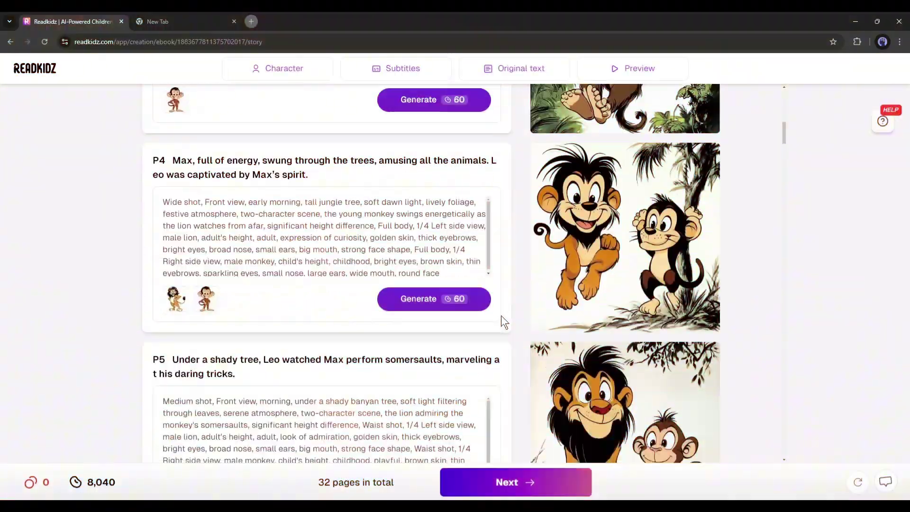
scroll(468, 320, "down", 20)
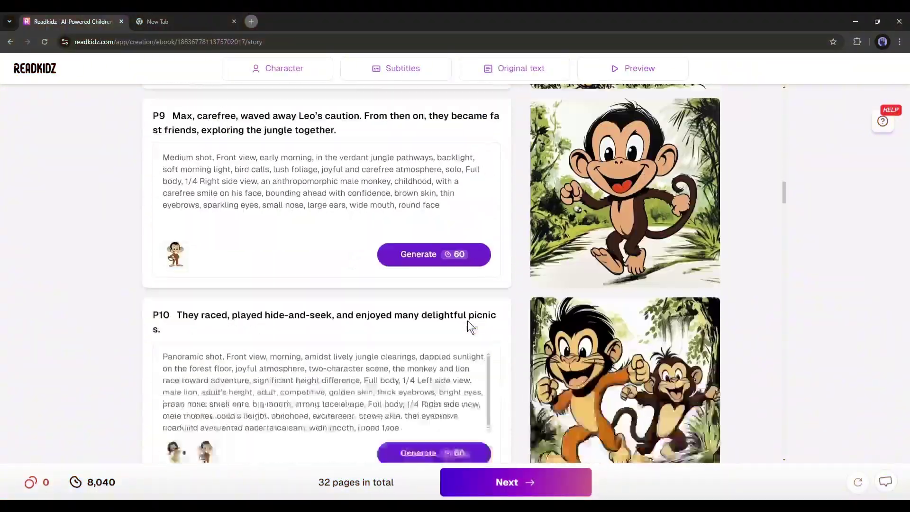
scroll(467, 321, "down", 2)
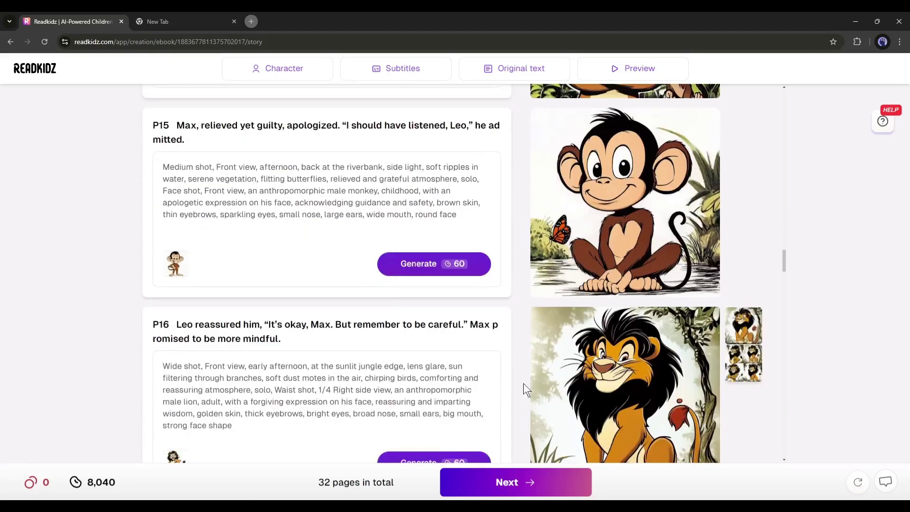
left_click(541, 480)
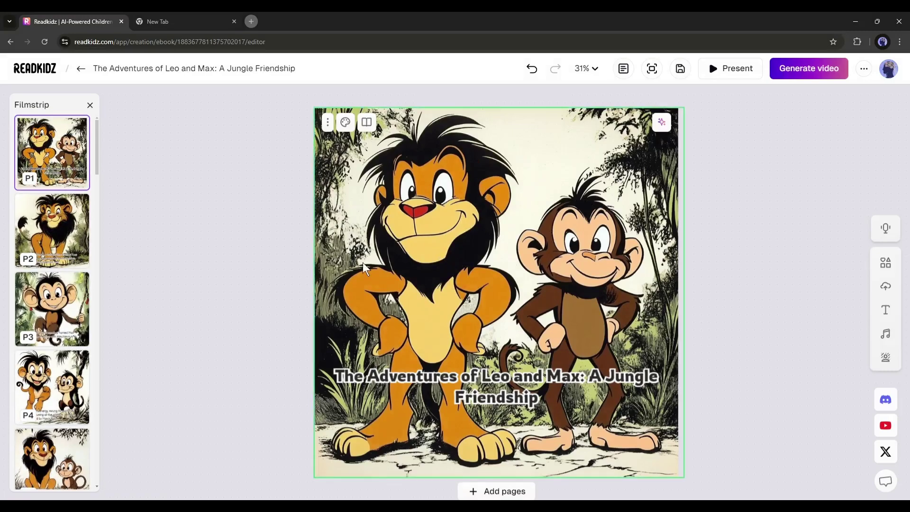
Look through pages P2 to P4 of the book to check their illustrations and captions.
left_click(61, 214)
left_click(60, 303)
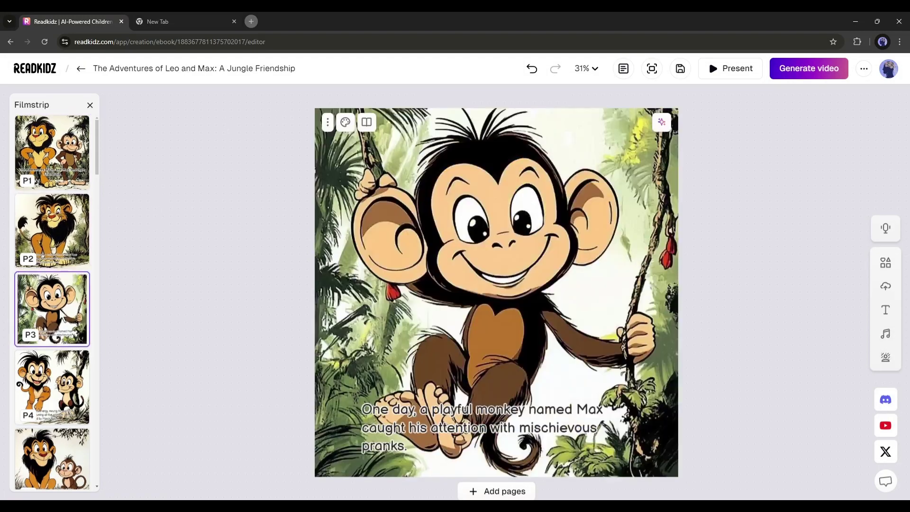
left_click(52, 386)
left_click(52, 308)
left_click(52, 387)
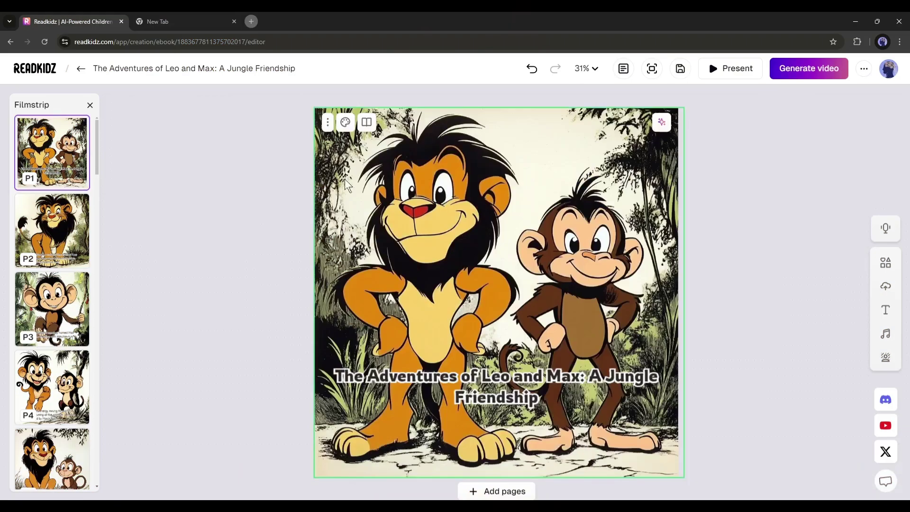
Set the cover title's text size to Body Text Medium and its font to Macondo.
left_click(457, 379)
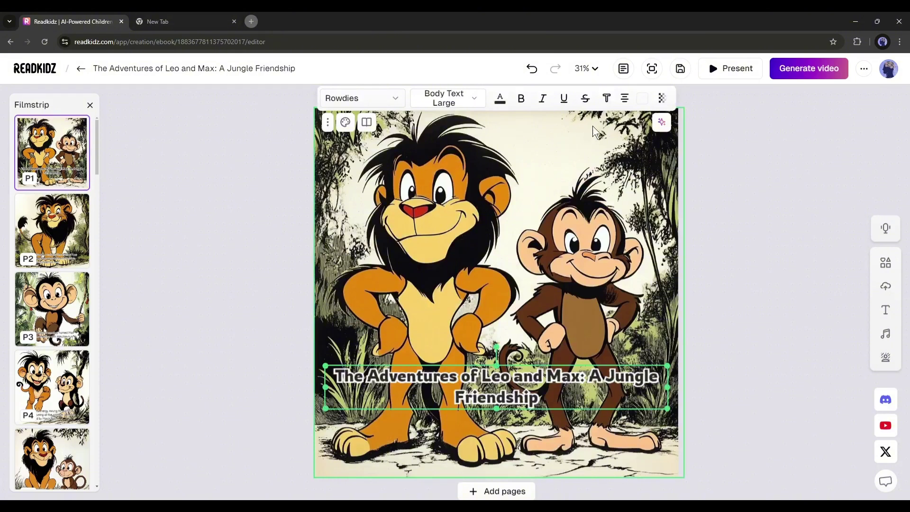
left_click(440, 102)
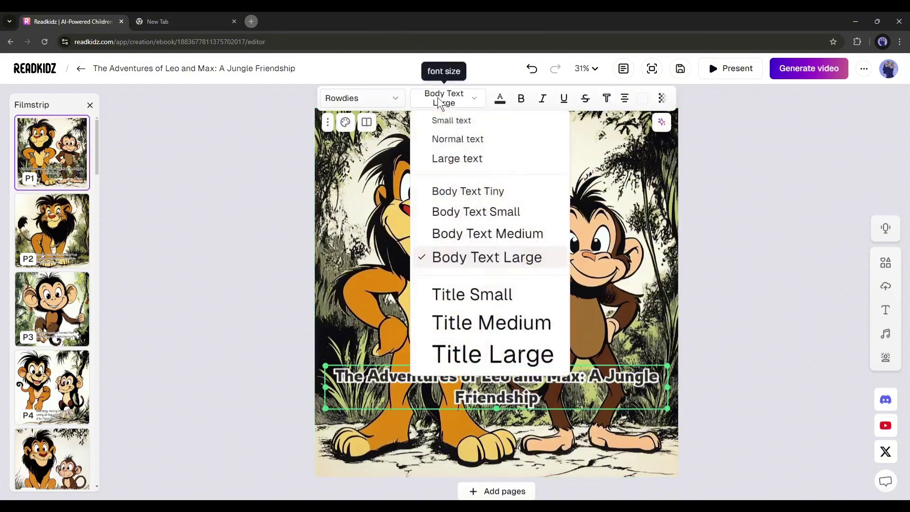
left_click(467, 234)
left_click(393, 101)
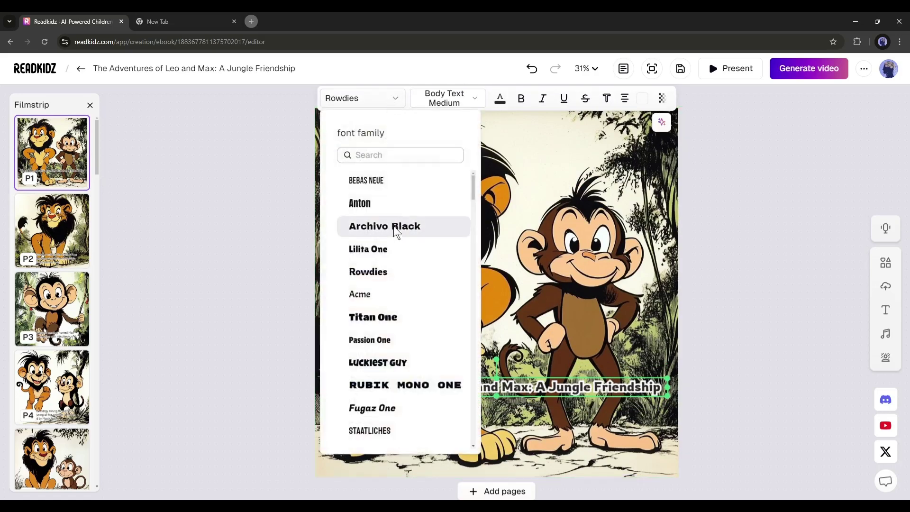
scroll(397, 234, "down", 6)
scroll(396, 244, "down", 15)
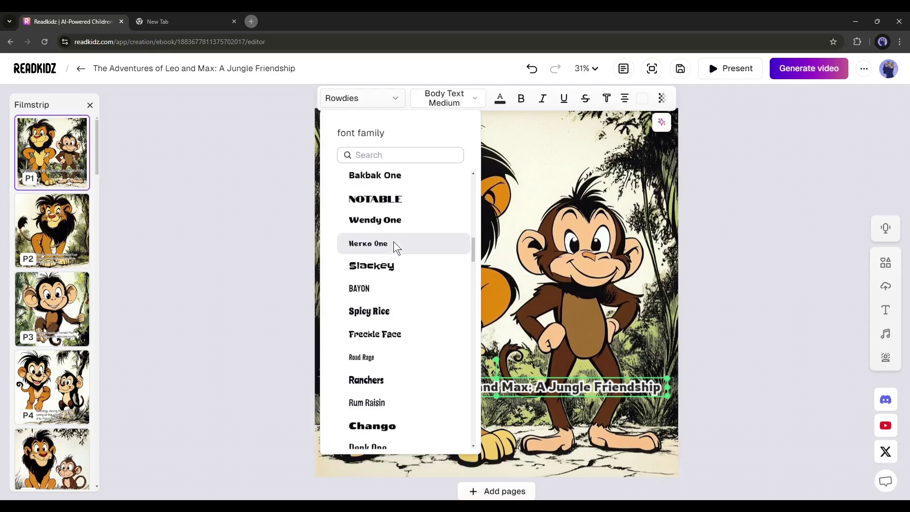
scroll(397, 245, "down", 3)
left_click(377, 247)
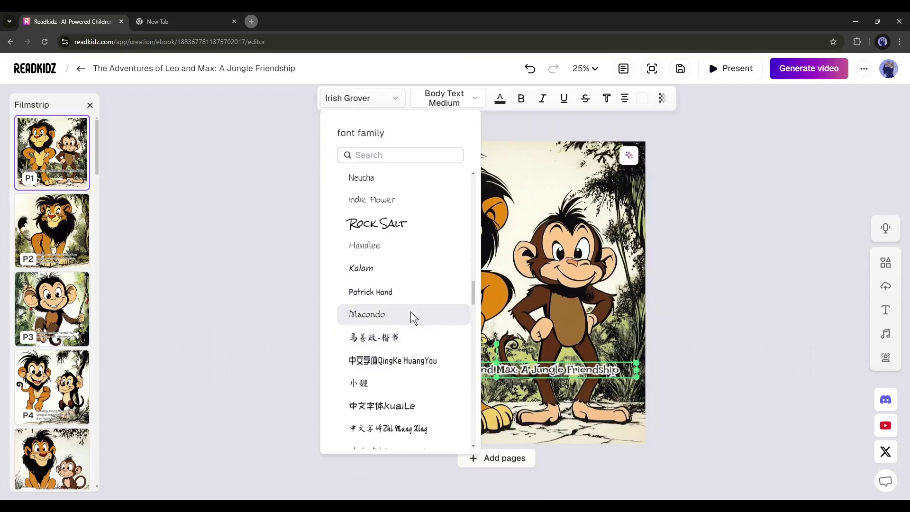
left_click(413, 319)
Enlarge the cover title, centre it across the lower part of the page, and give its text a black background.
left_click_drag(635, 377, 825, 418)
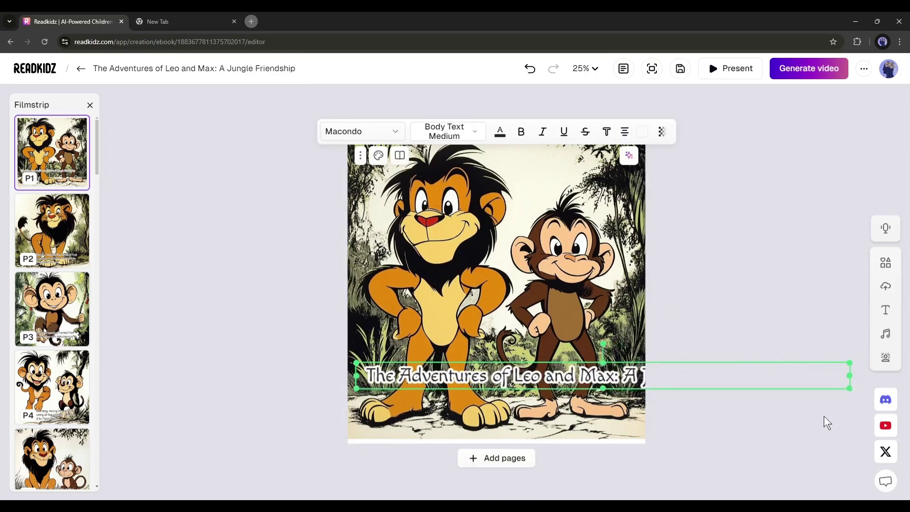
left_click_drag(636, 384, 521, 381)
left_click(644, 132)
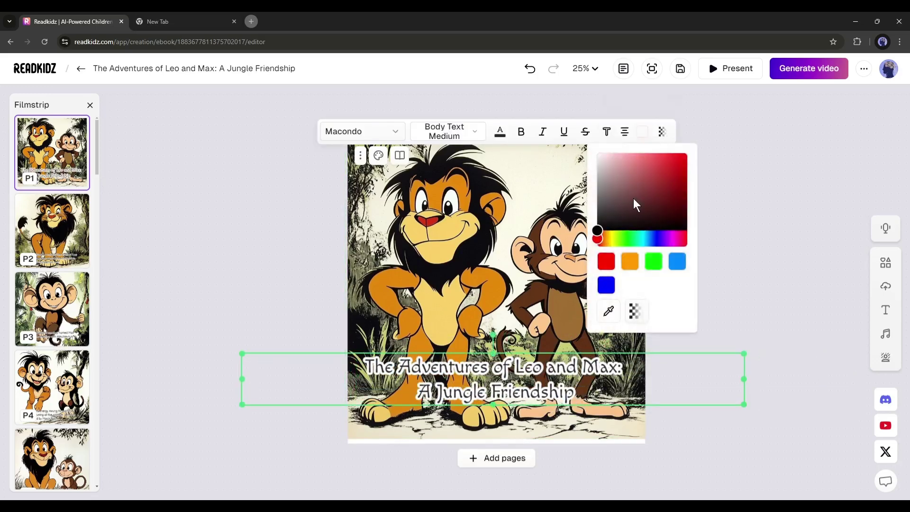
left_click(682, 164)
mouse_move(687, 154)
left_mouse_down()
mouse_move(584, 167)
mouse_move(588, 232)
left_mouse_up()
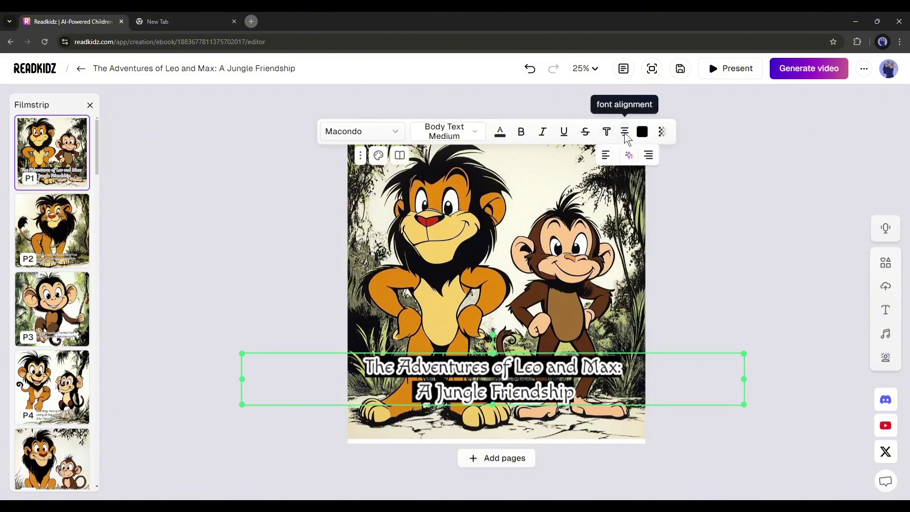
Set the cover title's text size to Body Text Large and place it across the middle of the page.
left_click(606, 132)
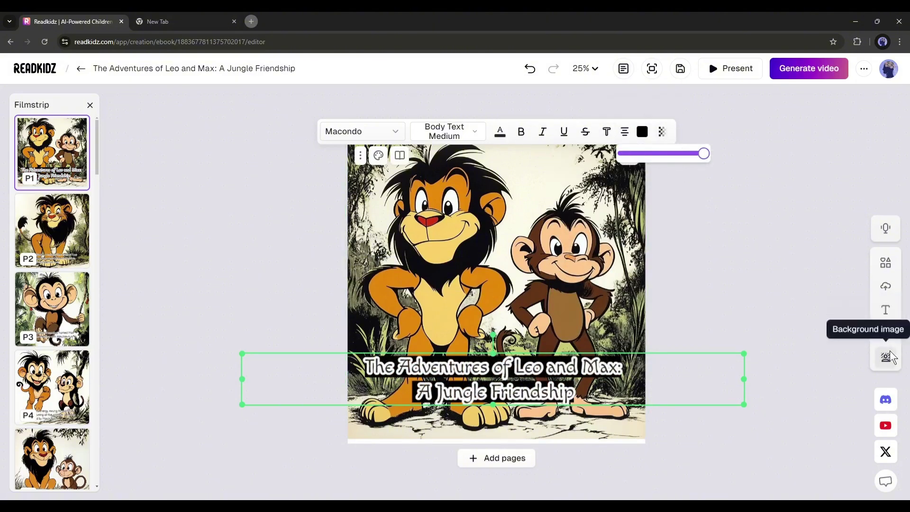
left_click(444, 131)
left_click(465, 289)
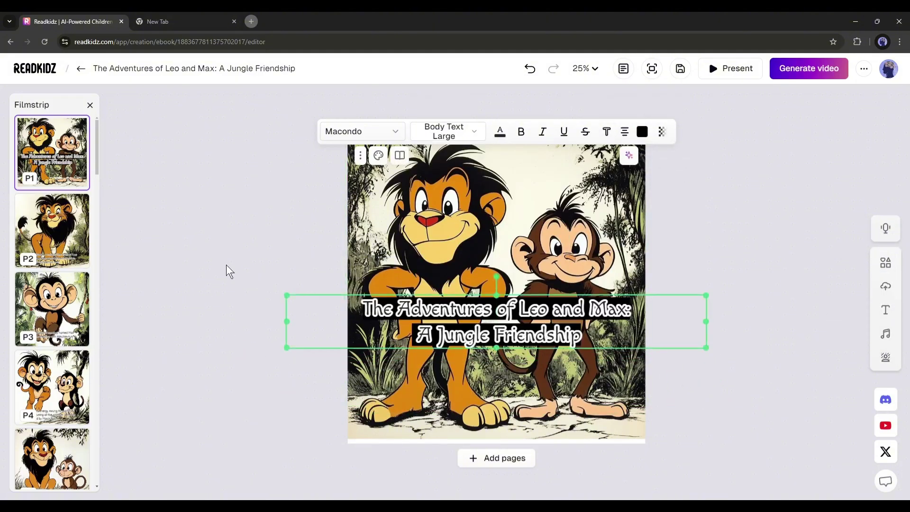
Change the caption font on page P2 to Nanum Brush Script.
left_click(52, 230)
left_click(483, 435)
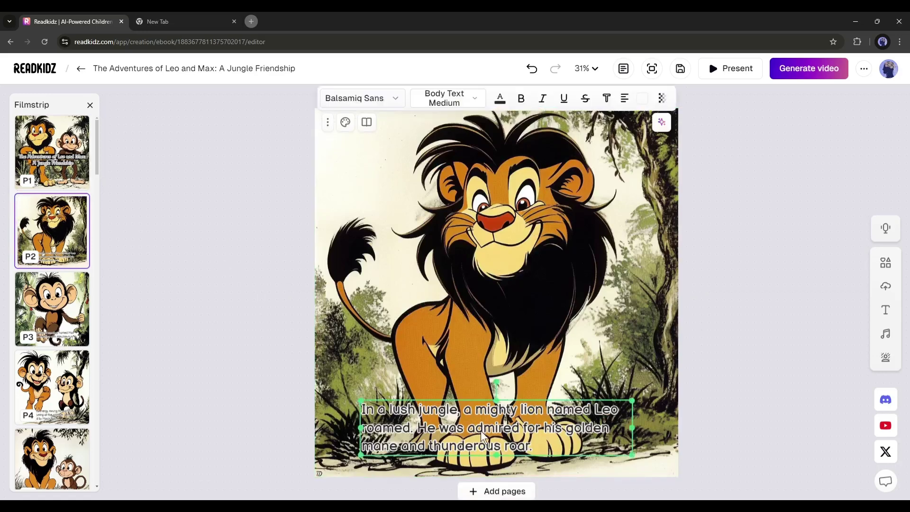
left_click(396, 100)
scroll(410, 332, "down", 3)
scroll(410, 332, "down", 10)
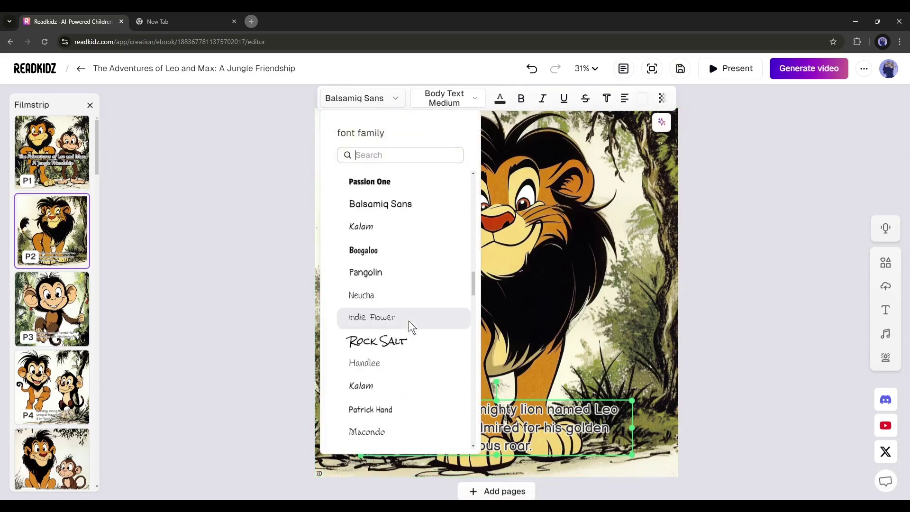
left_click(411, 325)
Thicken the white outline of page P2's caption text to the maximum.
left_click(613, 98)
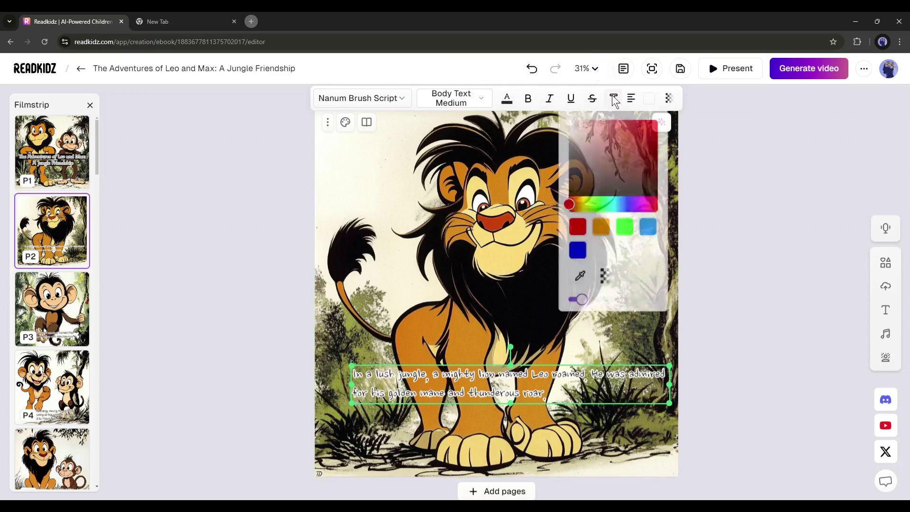
left_click_drag(574, 301, 683, 304)
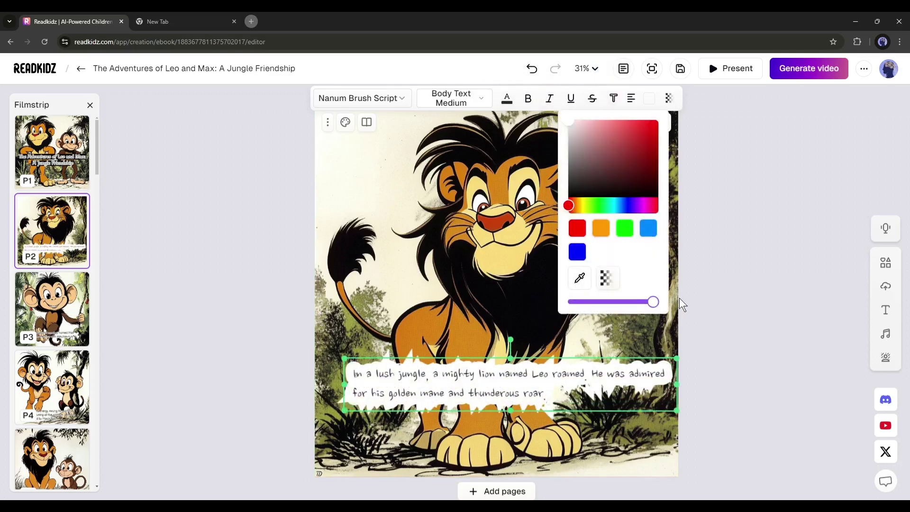
mouse_move(681, 392)
left_mouse_down()
mouse_move(610, 391)
mouse_move(686, 392)
left_mouse_up()
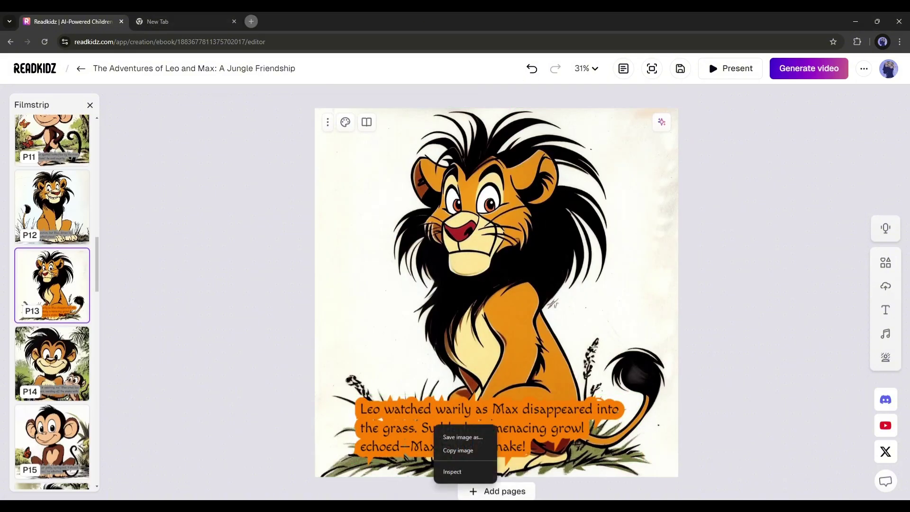
Copy the styles of page P13's orange-outlined caption and place the caption near the foot of the page.
left_click_drag(436, 430, 404, 352)
right_click(360, 335)
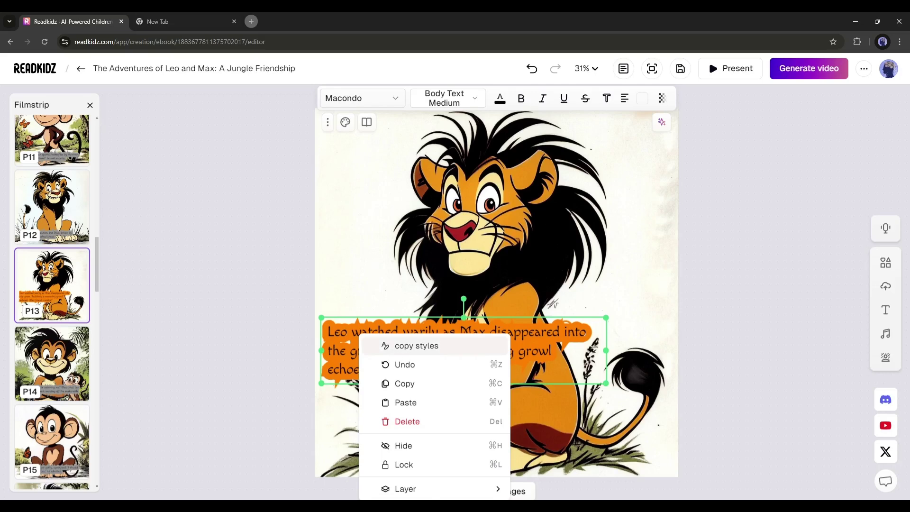
left_click(389, 346)
left_click_drag(388, 346, 436, 439)
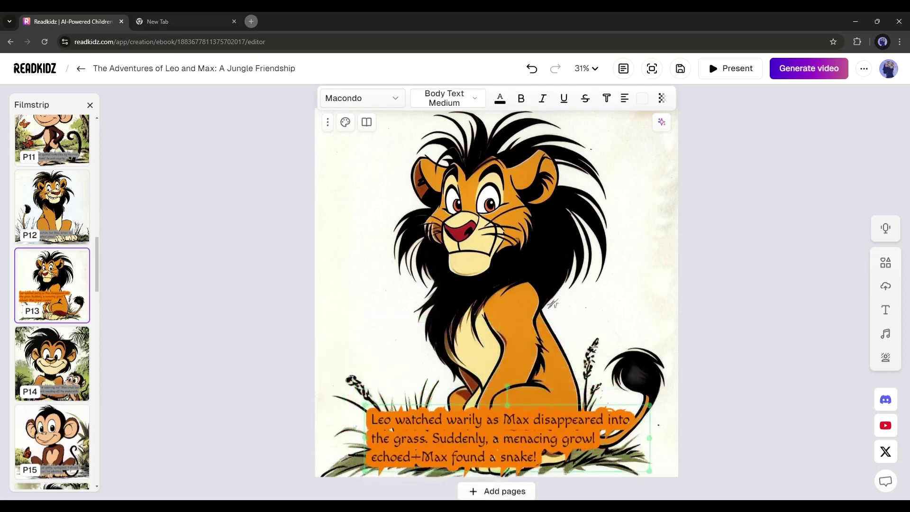
left_click(158, 349)
Apply the copied orange-outlined style to the captions on pages P14 and P15, and move both captions higher.
left_click(46, 355)
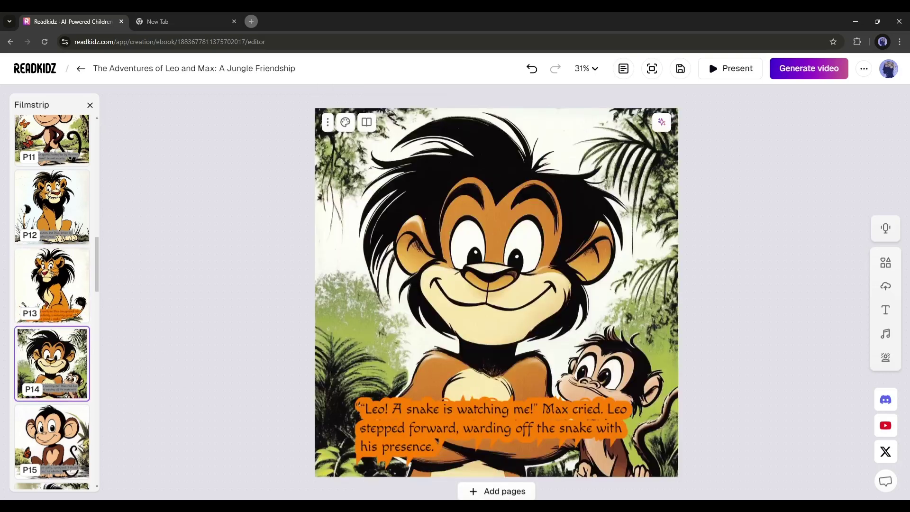
left_click(68, 431)
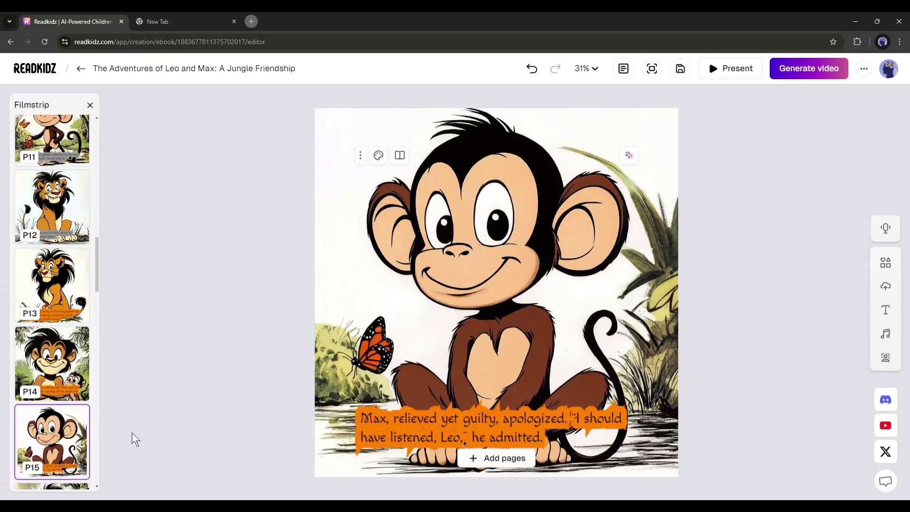
left_click_drag(475, 429, 475, 379)
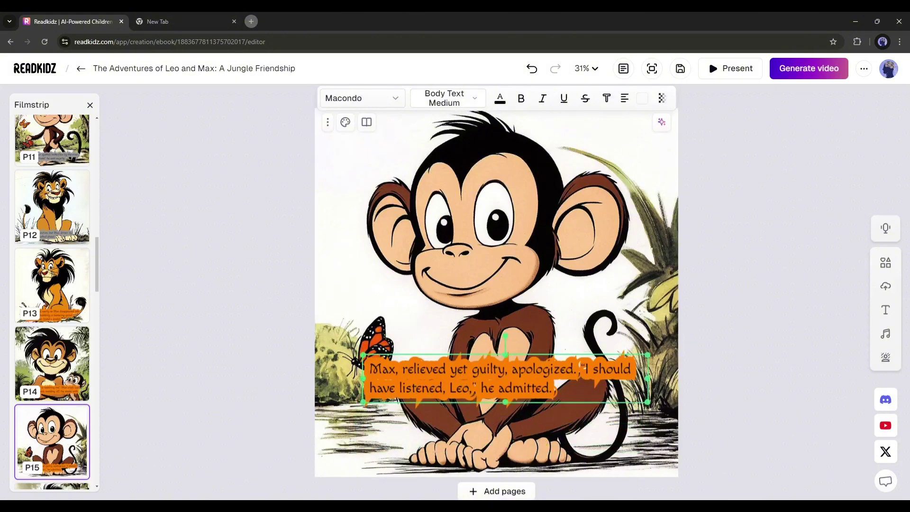
left_click(52, 368)
left_click_drag(539, 420, 539, 391)
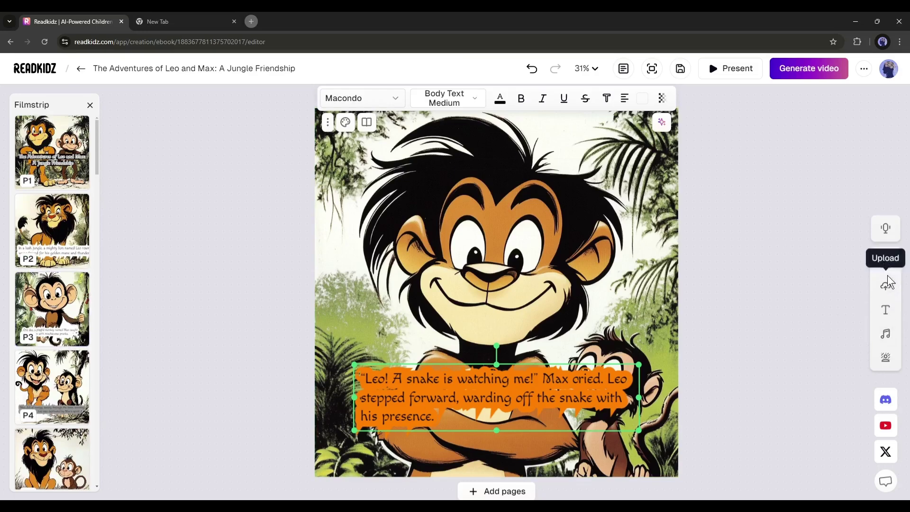
Add the wide rectangular speech bubble from the Bubble image category to the upper part of page P14.
left_click(886, 262)
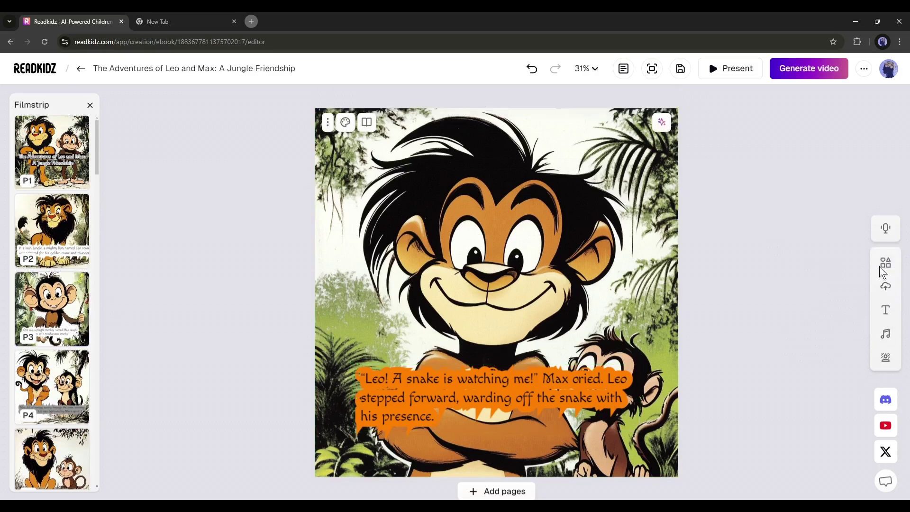
scroll(794, 294, "down", 5)
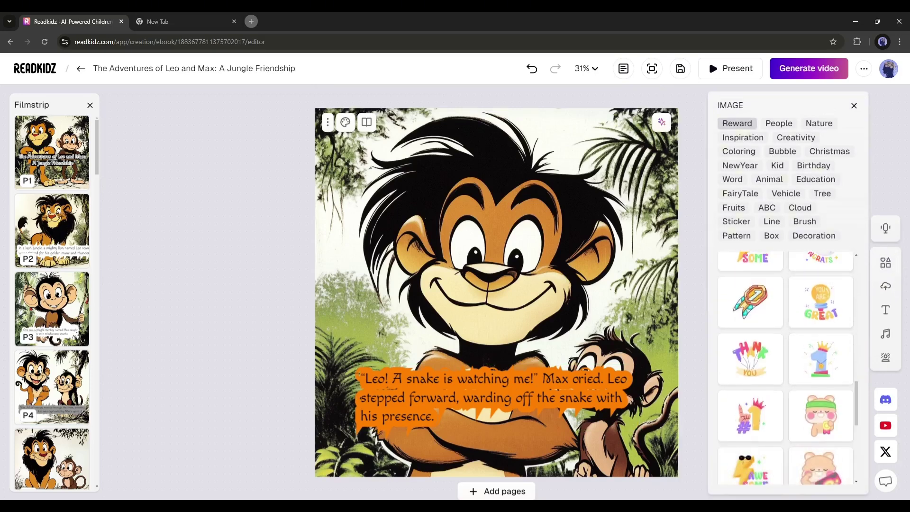
left_click(782, 151)
scroll(493, 389, "down", 1)
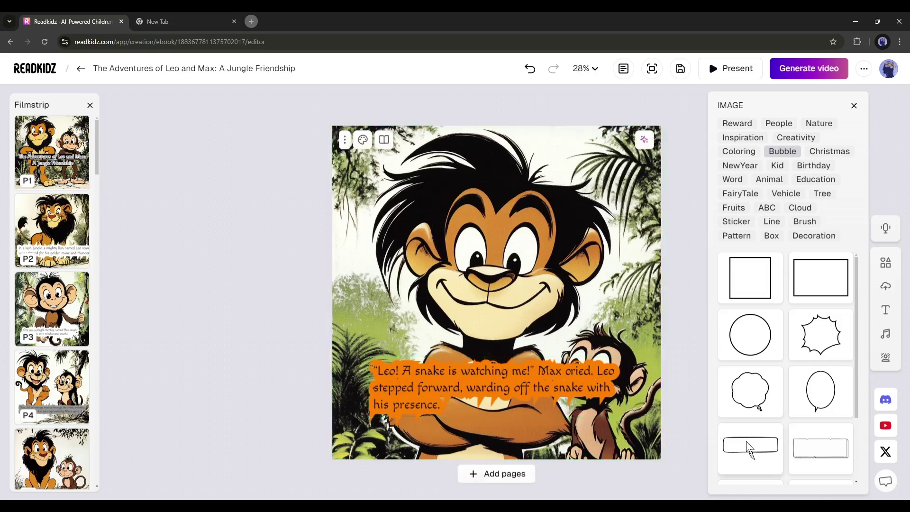
left_click_drag(750, 450, 372, 171)
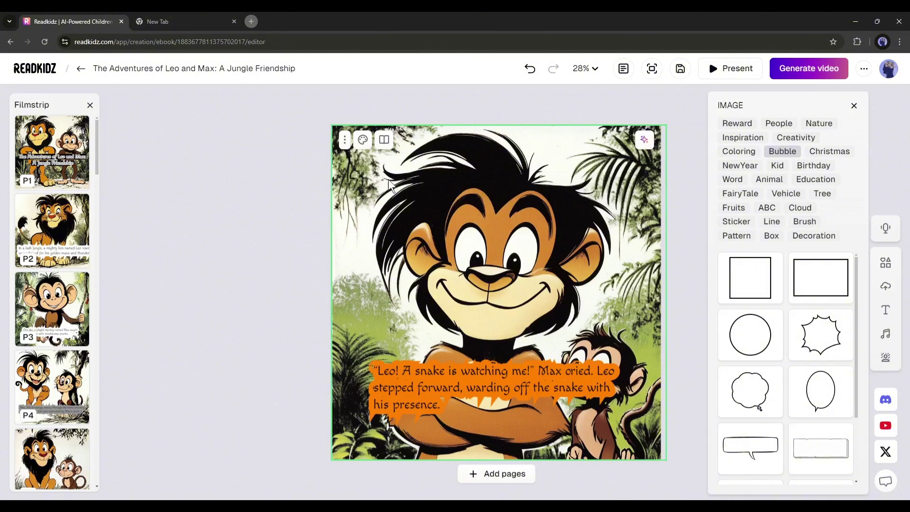
left_click_drag(750, 449, 423, 179)
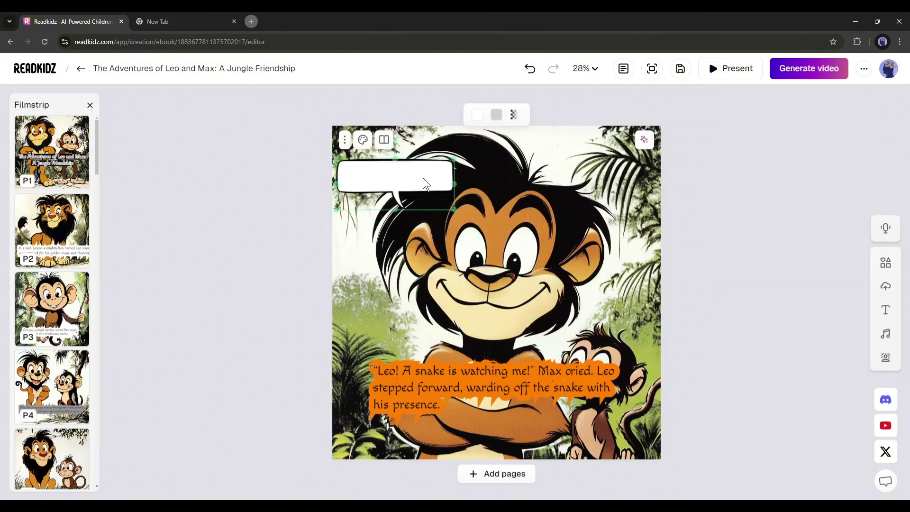
Shrink page P14's caption, then enlarge and vertically flip the speech bubble and place it along the foot of the page.
left_click_drag(625, 420, 529, 170)
left_click(405, 183)
left_click_drag(405, 183, 577, 421)
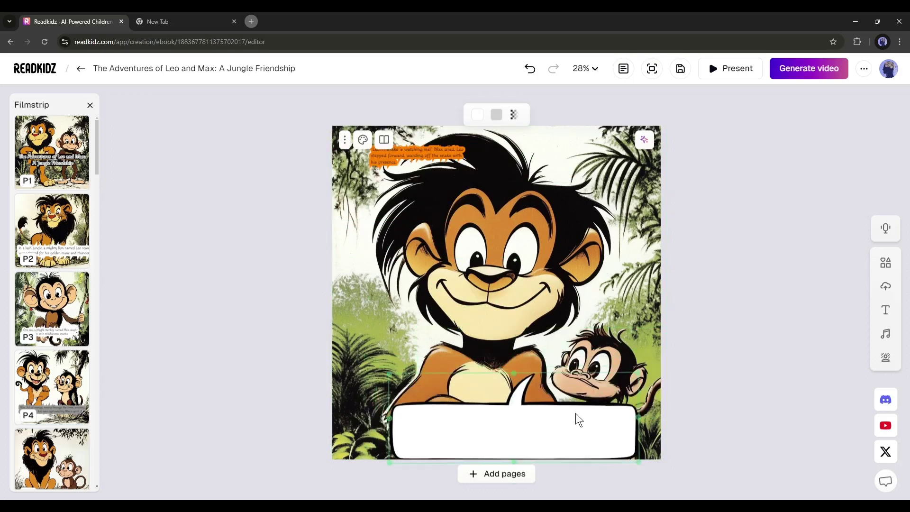
Move page P14's caption onto the speech bubble and apply the Last layer order to the bubble.
left_click_drag(465, 157, 499, 434)
left_click(488, 425)
right_click(489, 425)
mouse_move(592, 446)
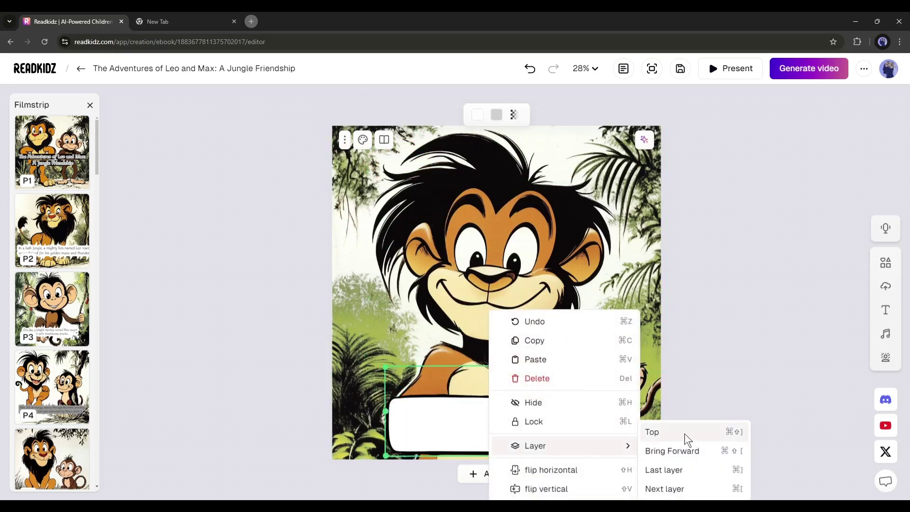
left_click(686, 469)
double_click(463, 422)
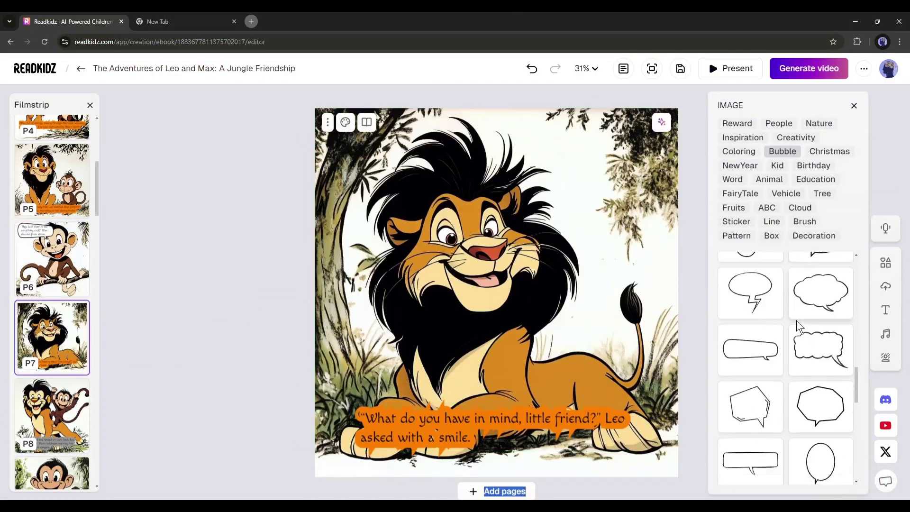
Add a rounded speech bubble beside the lion's head on page P7 and fit the page's caption inside it.
left_click(798, 327)
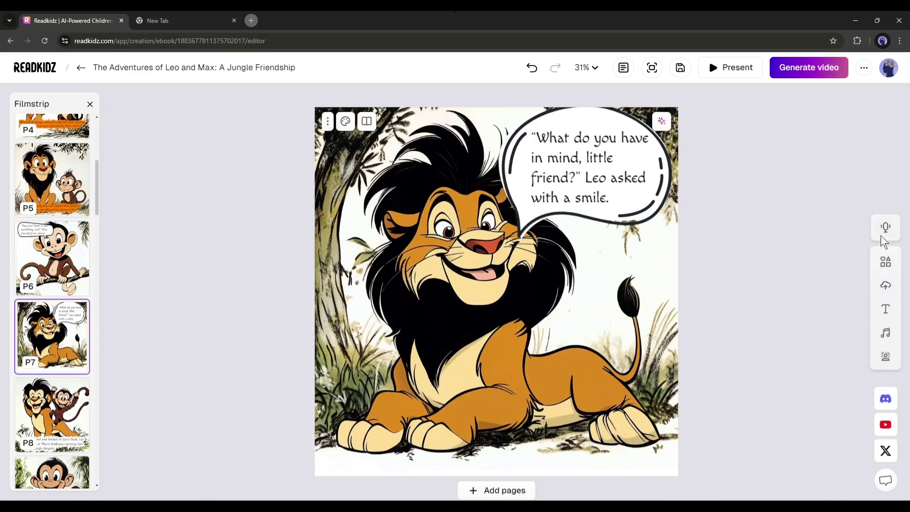
Review the voice actors and narration lines for pages P1 to P31, and close the voice settings.
left_click(885, 228)
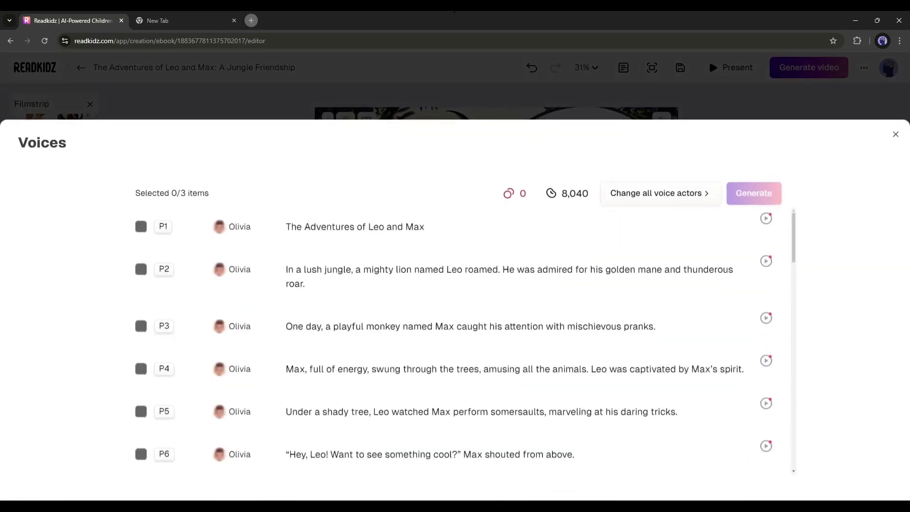
scroll(308, 322, "down", 1)
scroll(308, 322, "down", 20)
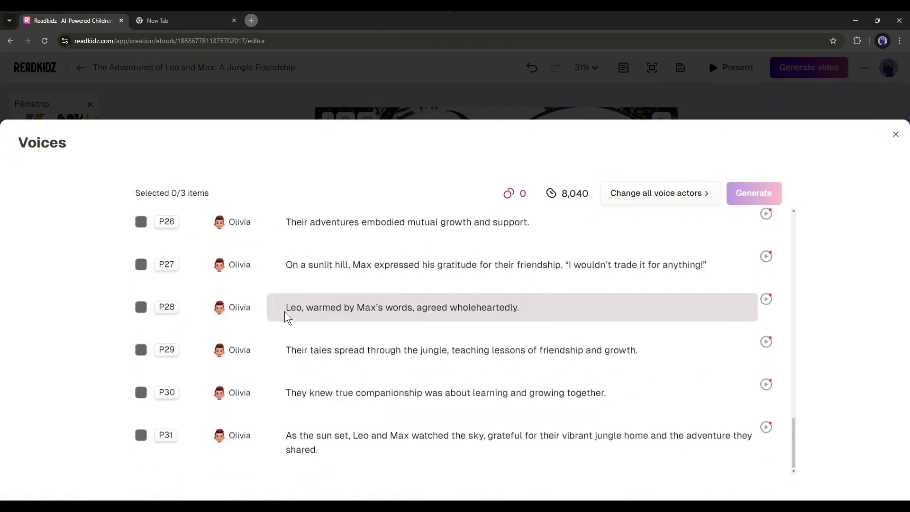
scroll(285, 311, "up", 20)
left_click(896, 134)
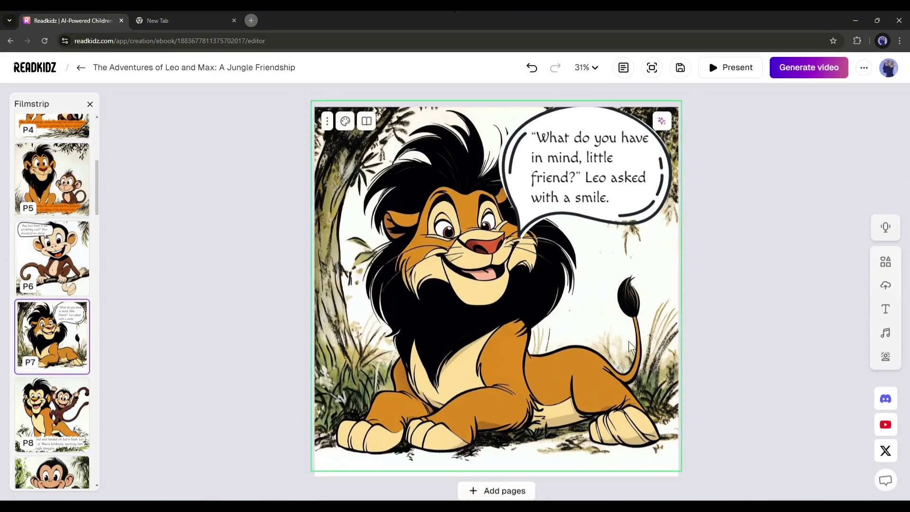
Check the upload option and the available text style presets for the book.
left_click(886, 285)
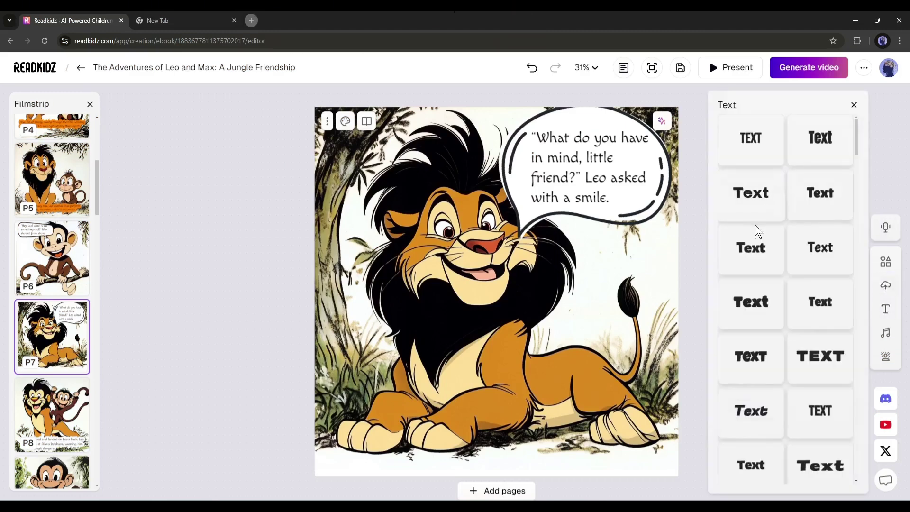
left_click(856, 105)
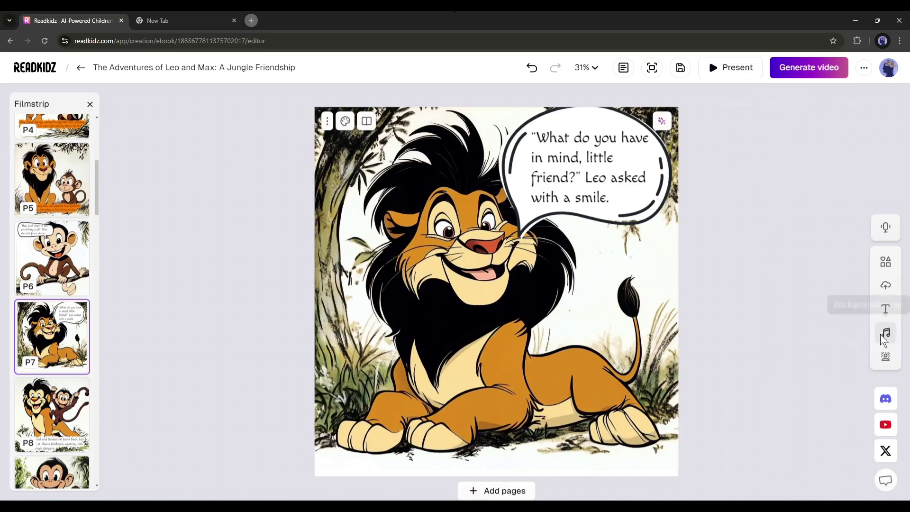
Browse the Lively background music tracks and close the music list without adding one.
left_click(886, 332)
scroll(814, 206, "down", 10)
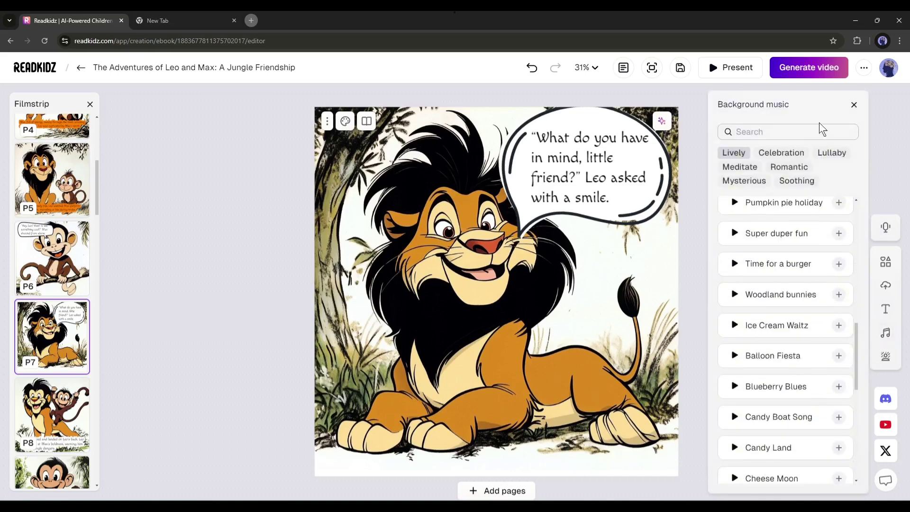
left_click(855, 105)
left_click(883, 360)
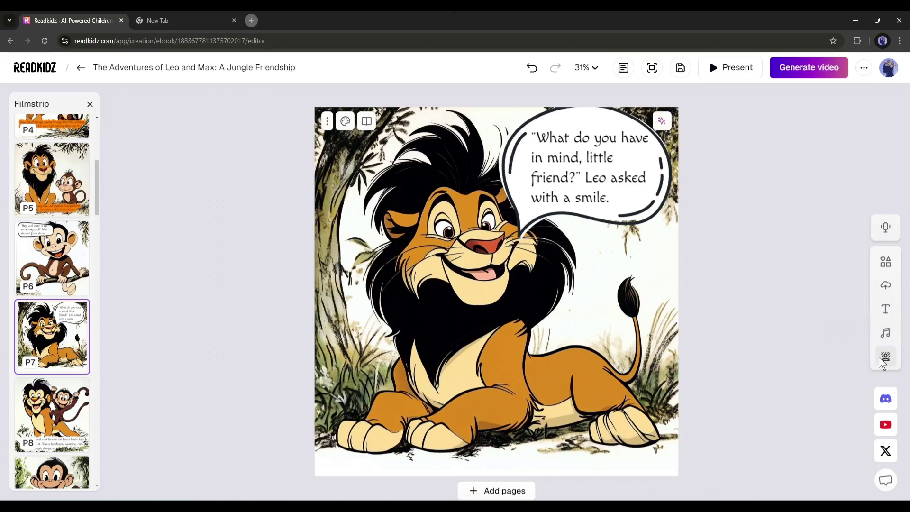
left_click(751, 414)
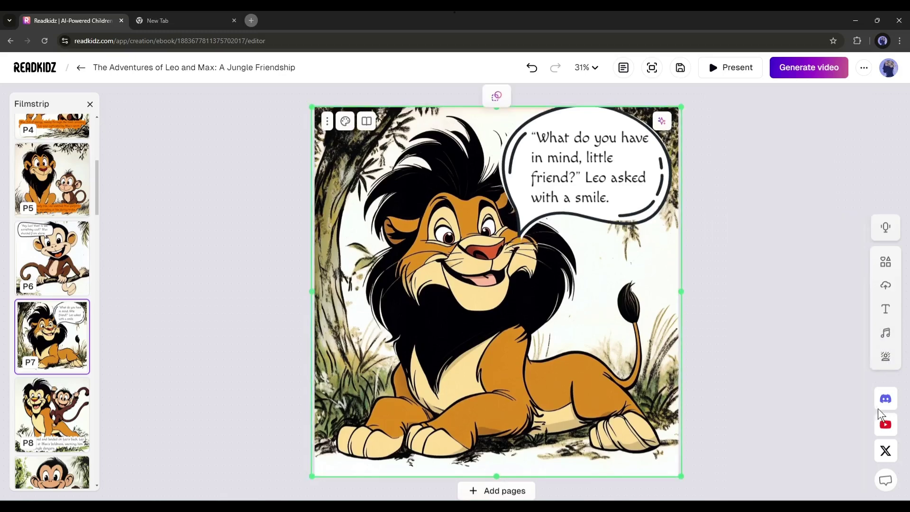
left_click(783, 237)
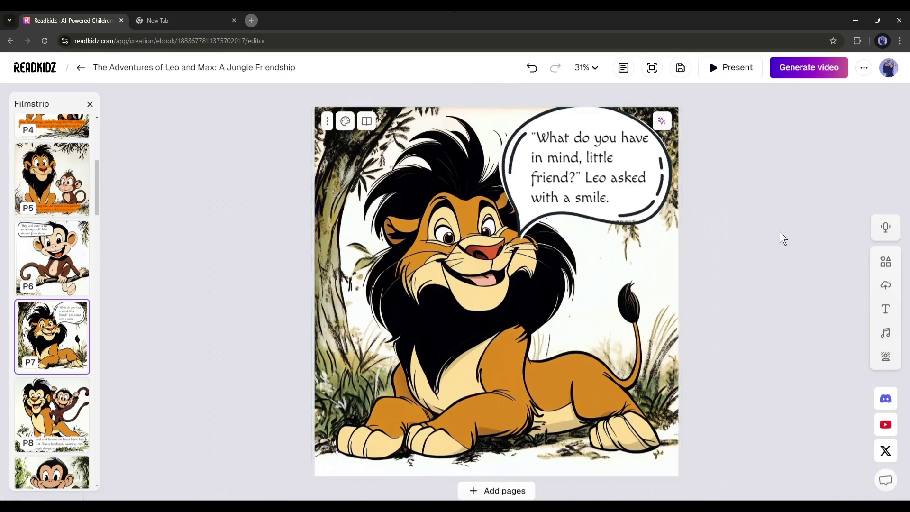
View the editor in full screen, return to the normal view and save the book.
left_click(652, 69)
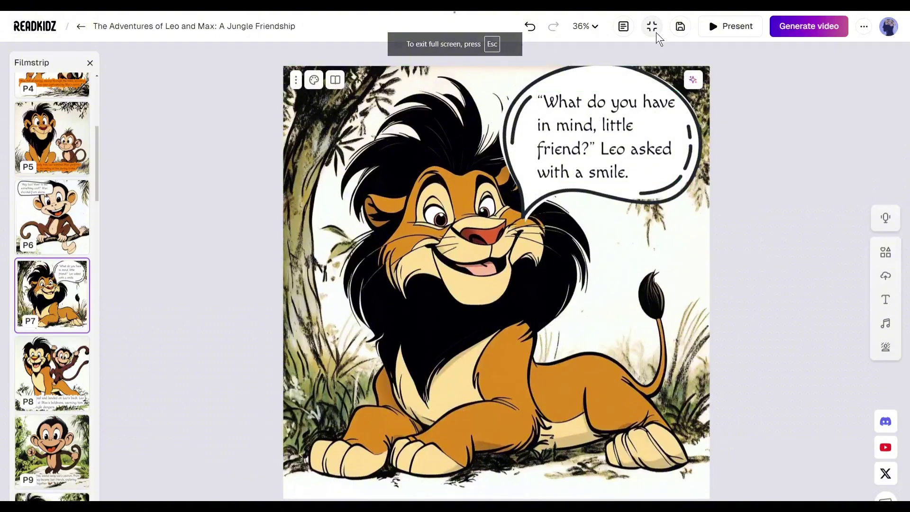
key("Escape")
left_click(681, 71)
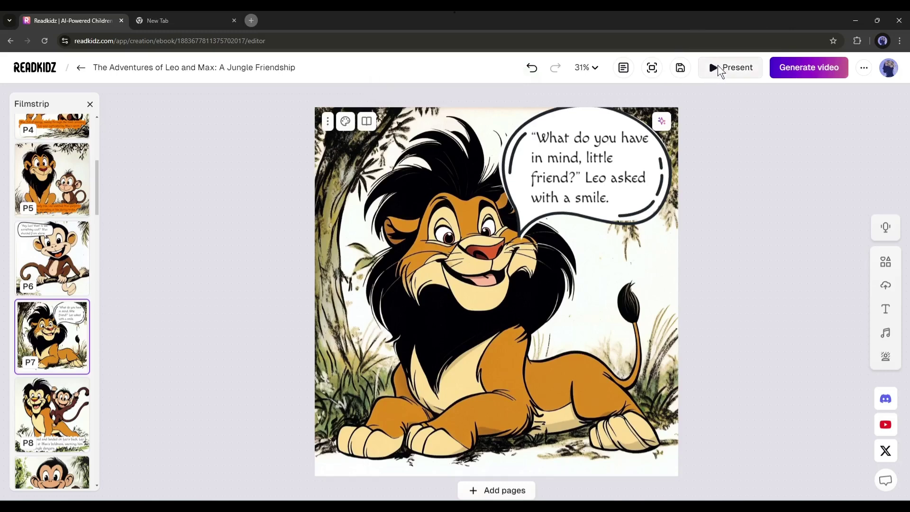
Present the book, flip through its spreads from the cover onward, and dismiss the feedback survey after exiting.
left_click(717, 66)
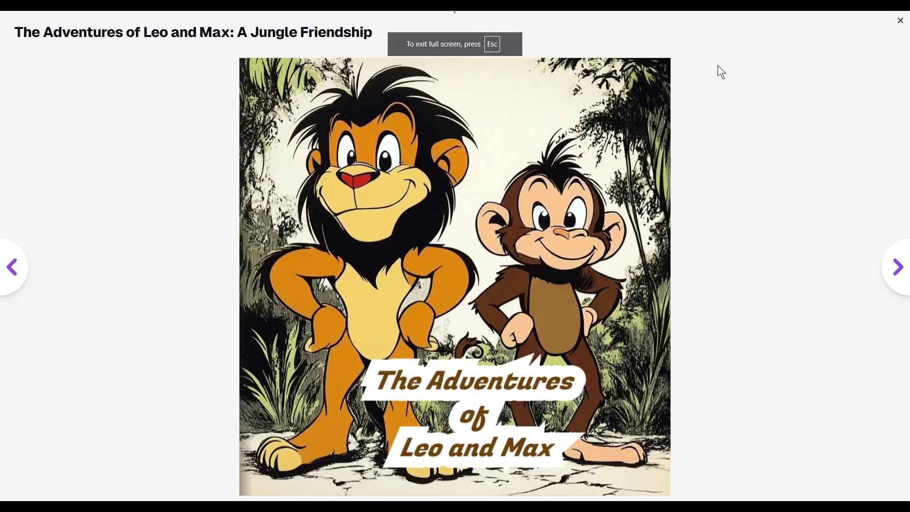
left_click(899, 268)
left_click(899, 273)
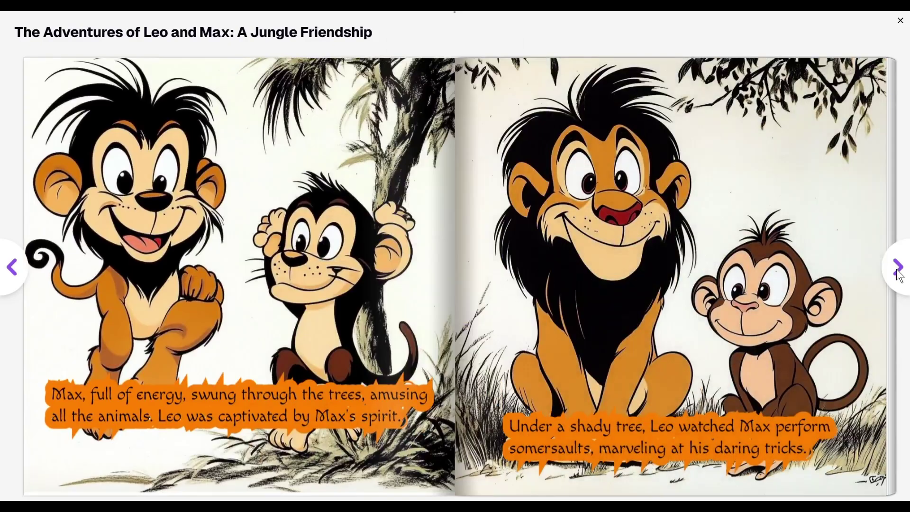
left_click(898, 273)
left_click(899, 273)
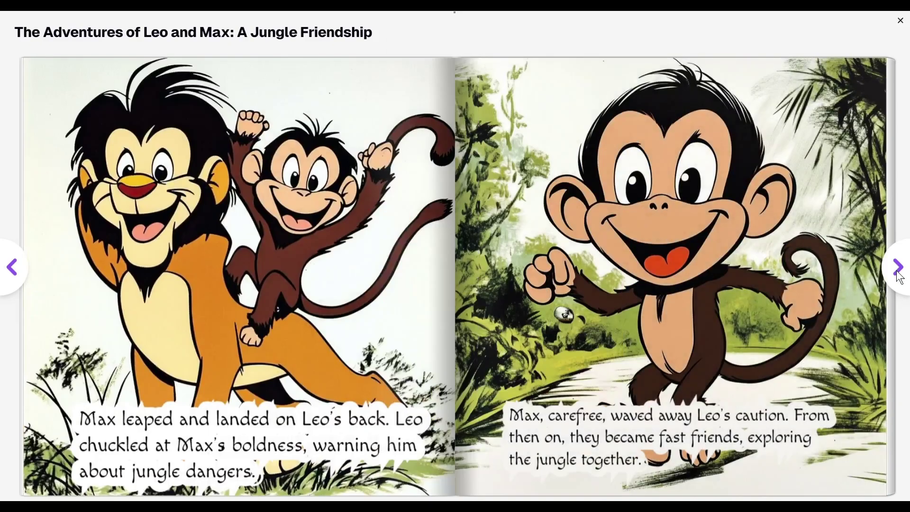
left_click(898, 274)
left_click(898, 274)
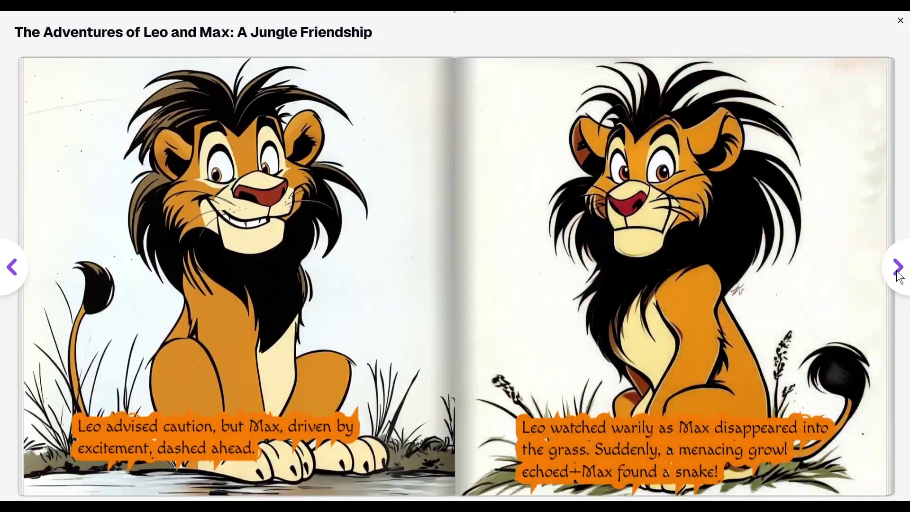
left_click(899, 274)
left_click(899, 273)
key("Escape")
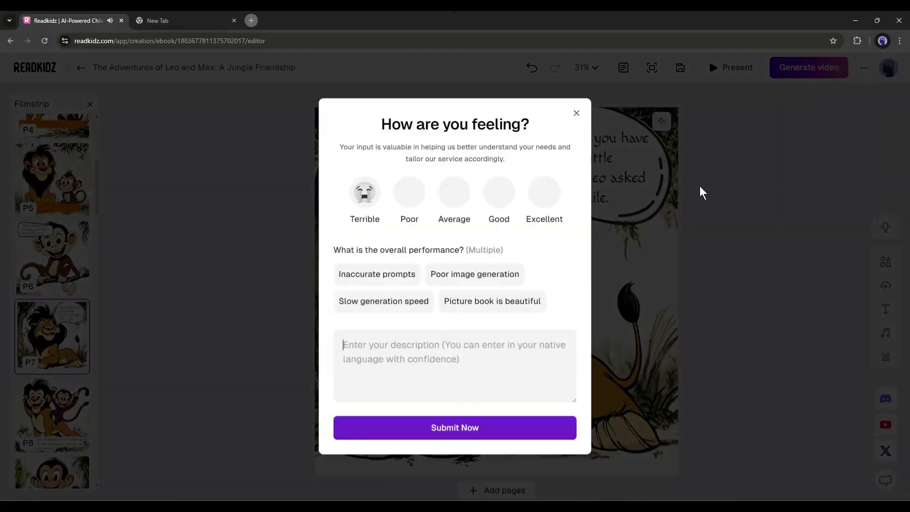
left_click(576, 114)
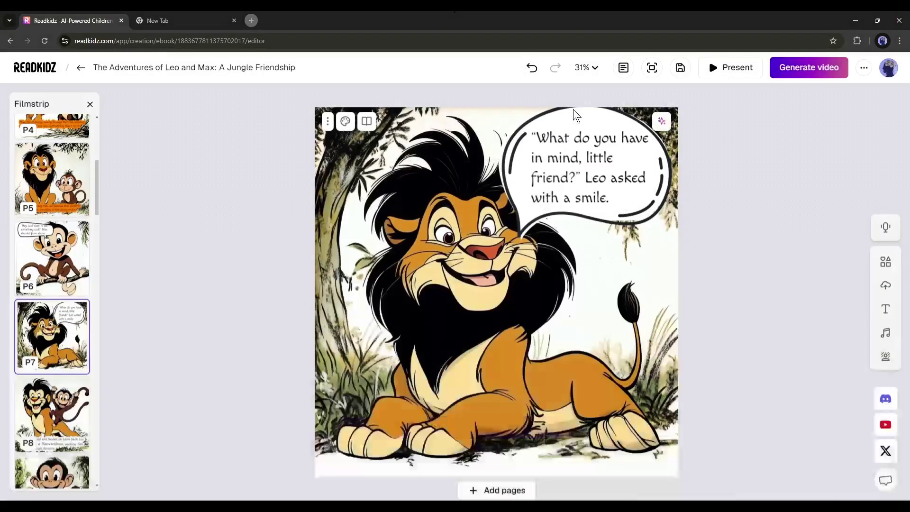
Export the book as a PDF and open the downloaded file.
left_click(864, 69)
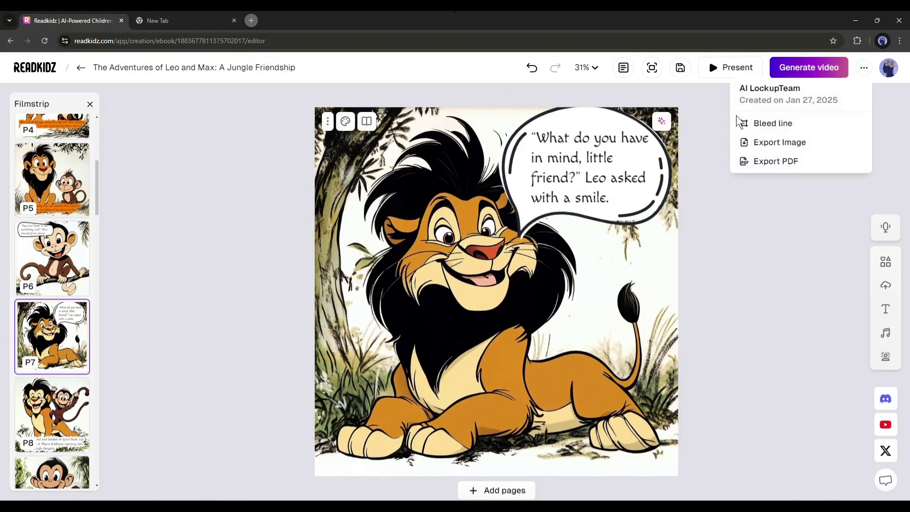
left_click(777, 161)
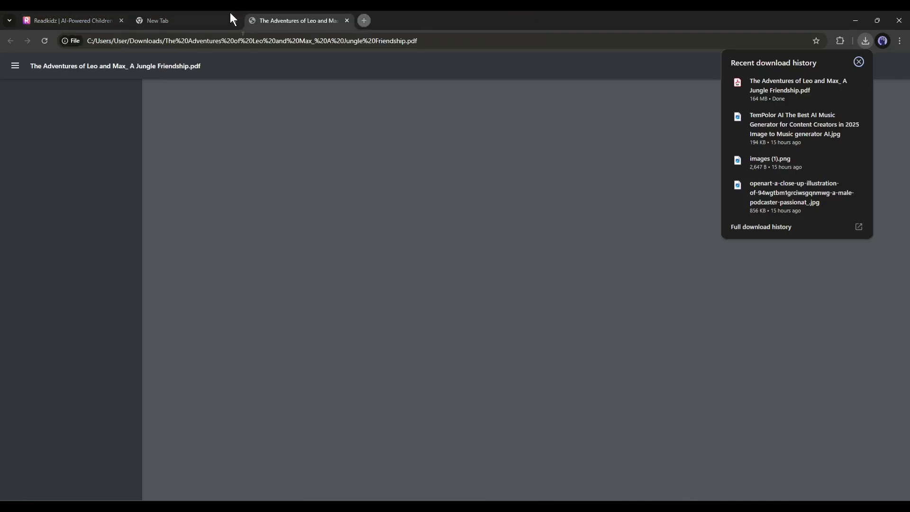
left_click(235, 20)
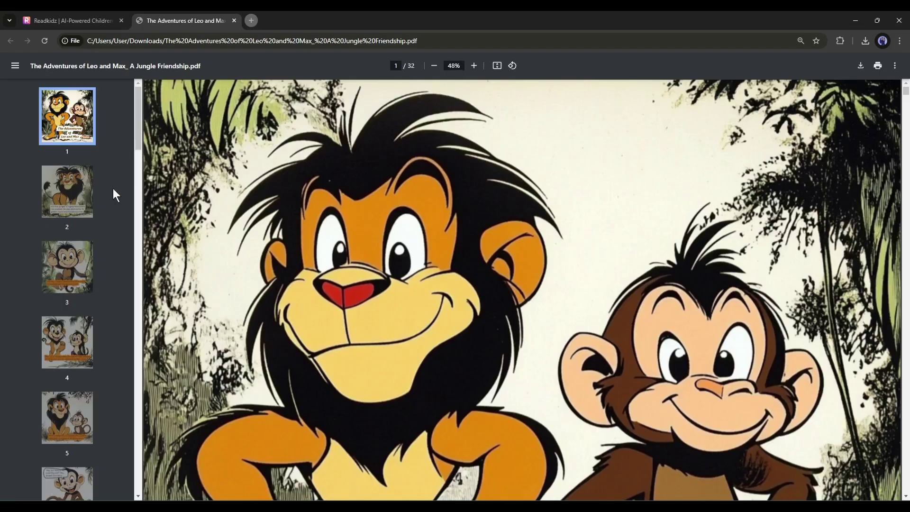
Look through the exported PDF from the cover to page 7, close it and dismiss the download notice.
scroll(393, 238, "down", 10)
scroll(394, 231, "down", 15)
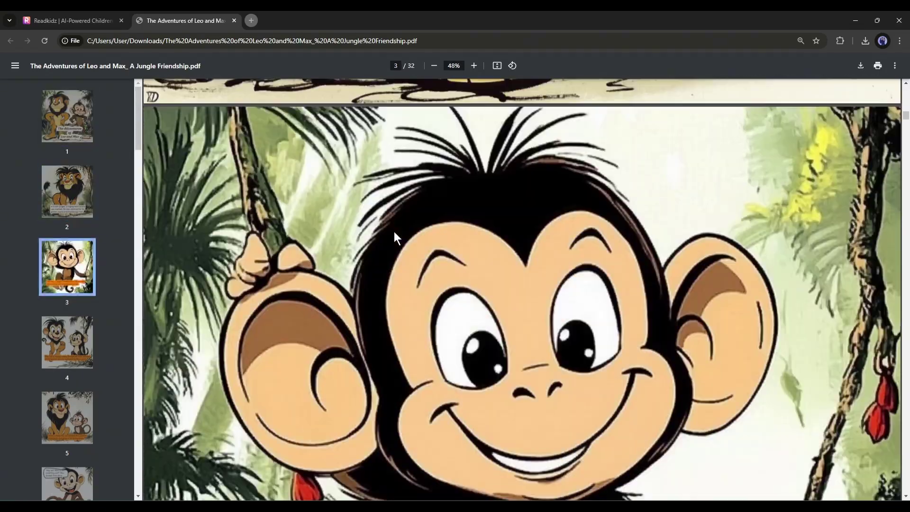
scroll(394, 231, "down", 20)
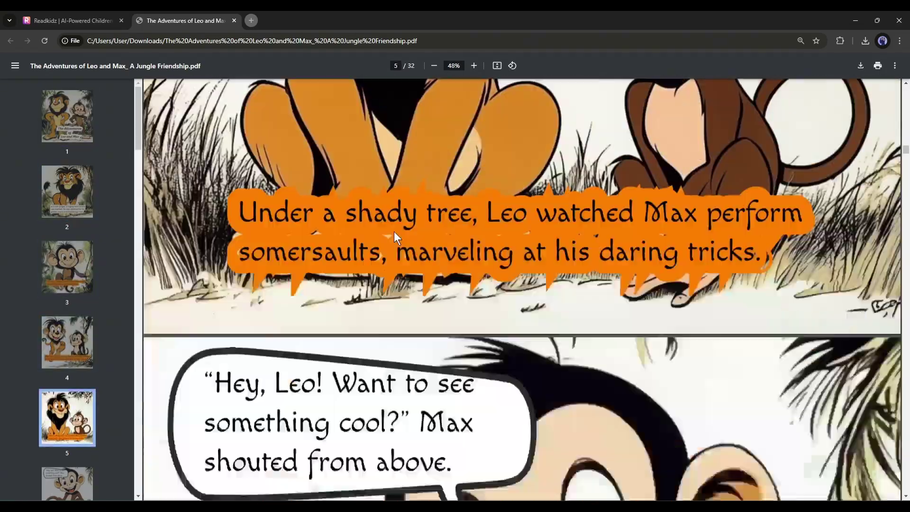
scroll(394, 231, "down", 5)
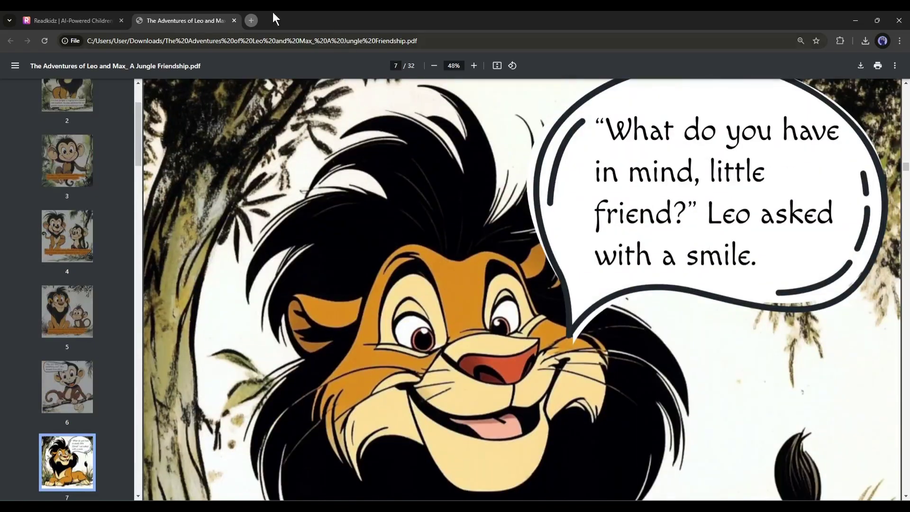
left_click(234, 20)
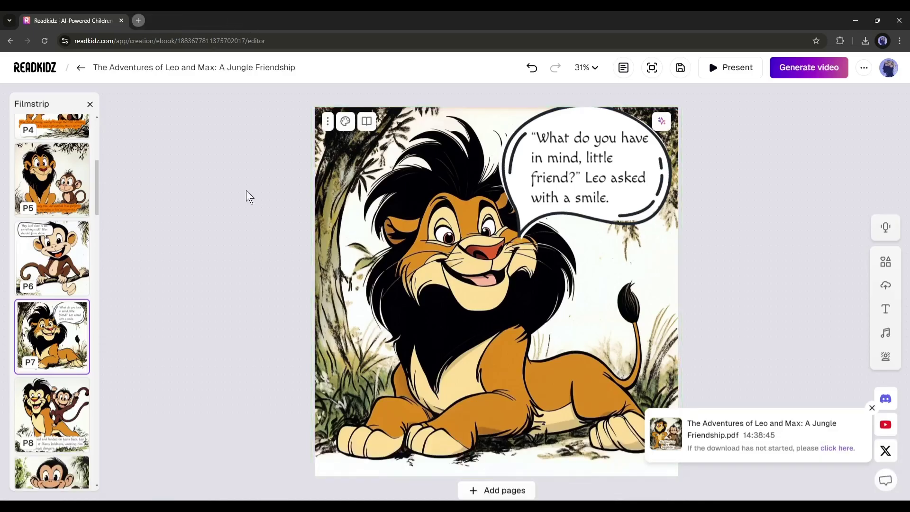
left_click(871, 408)
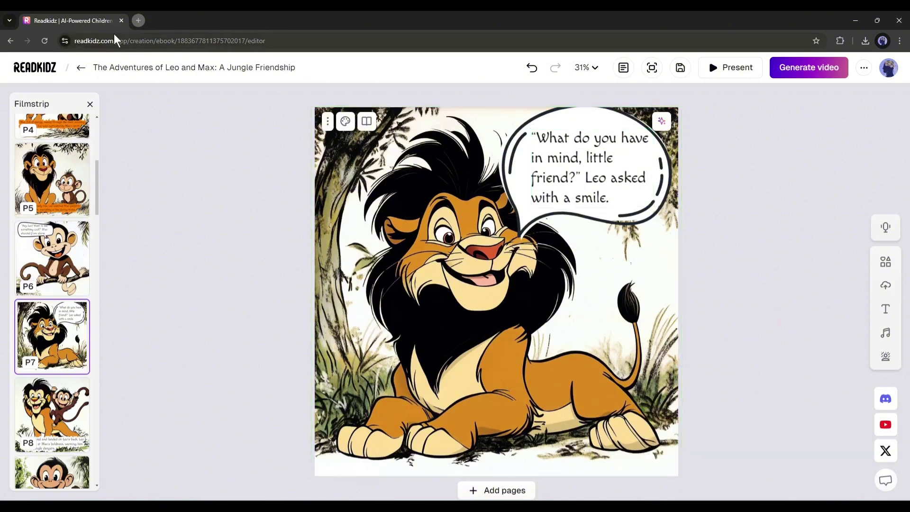
Leave the book editor, return to the home page and browse the featured picture book collections.
left_click(80, 68)
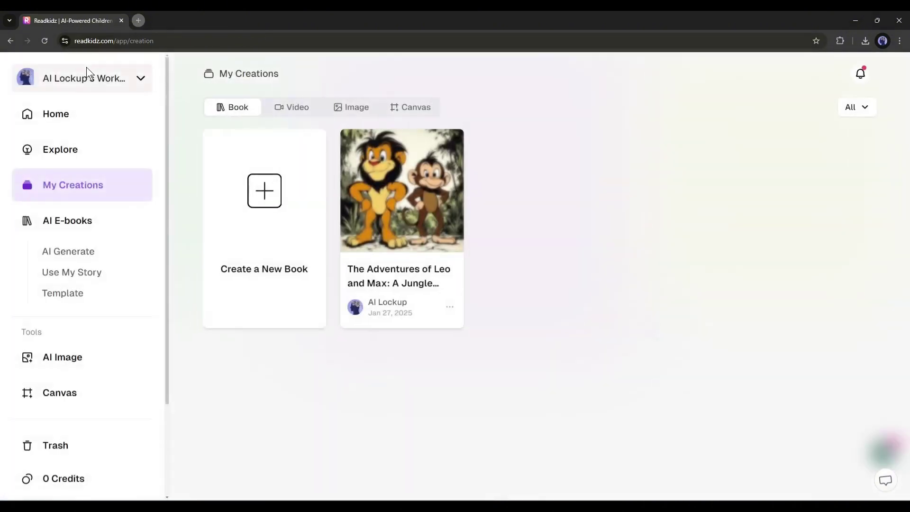
left_click(91, 115)
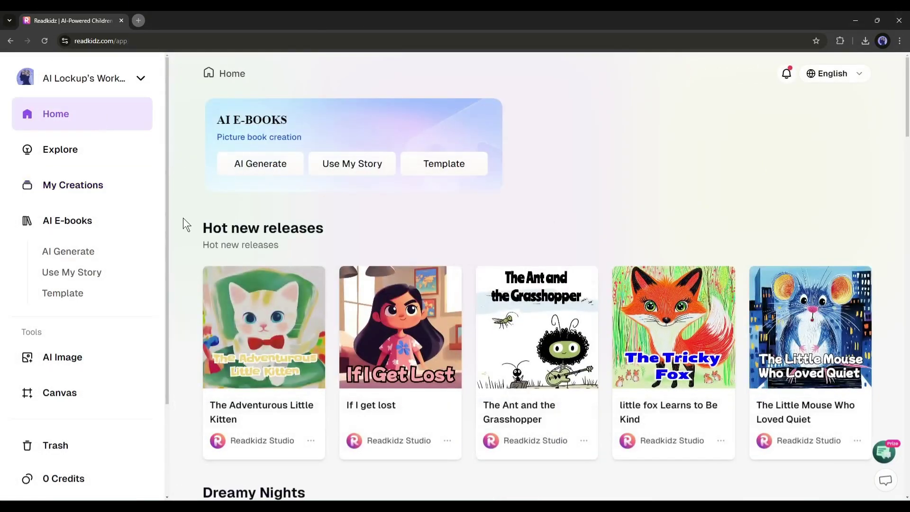
scroll(179, 232, "down", 20)
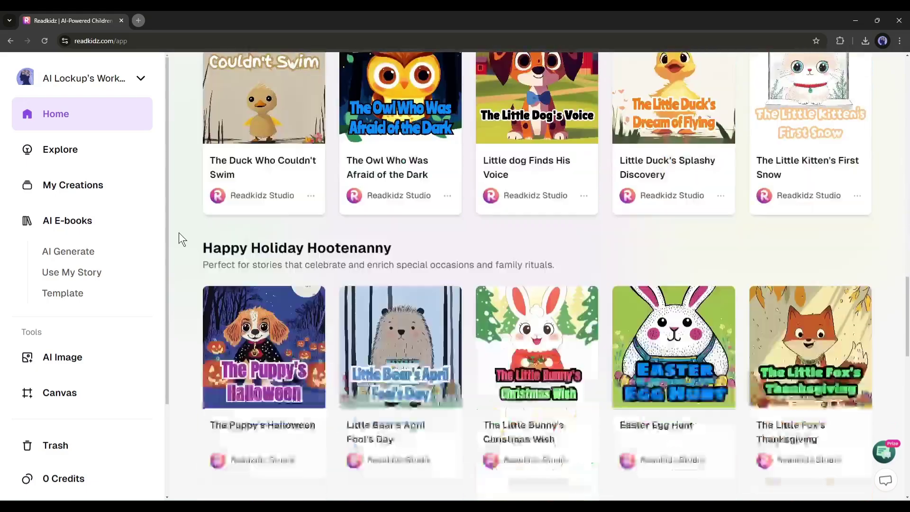
scroll(178, 233, "down", 10)
scroll(178, 232, "up", 20)
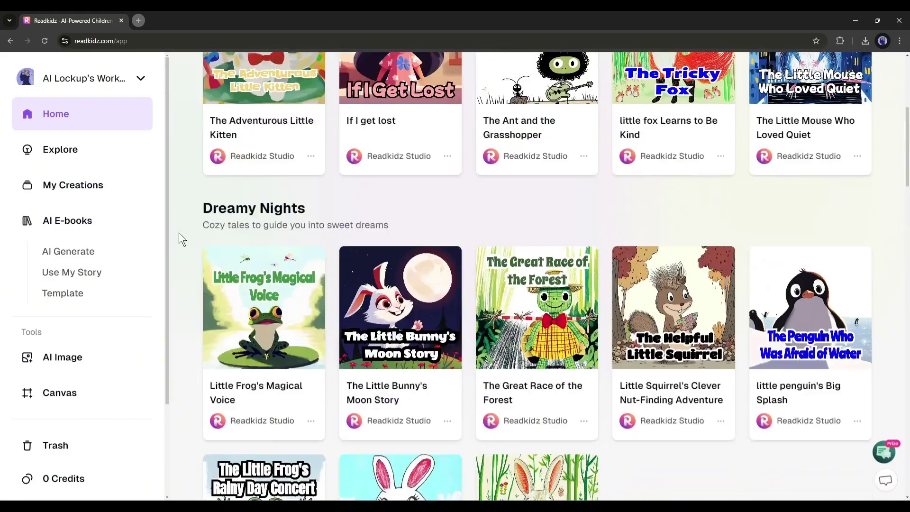
scroll(178, 232, "up", 5)
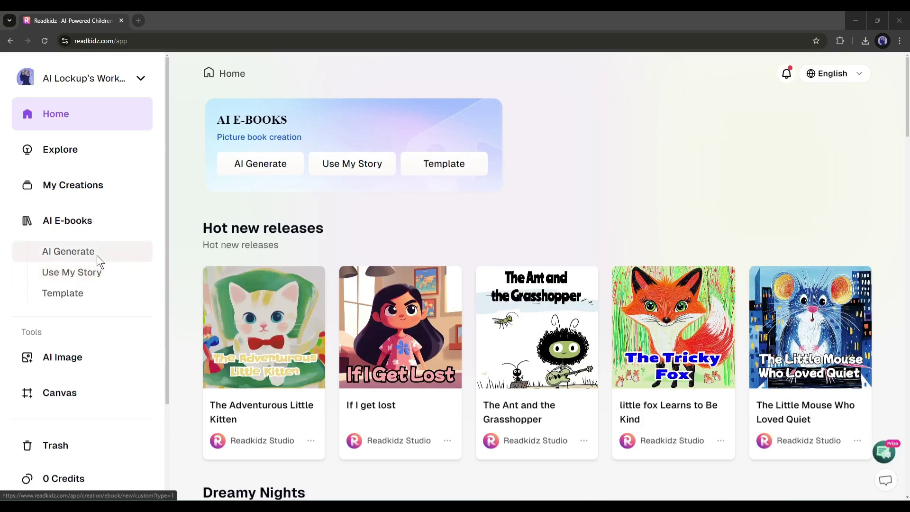
Start a book with Use My Story, paste the Taro and Milo story, set the format to 1:1 and refine the roles.
left_click(77, 272)
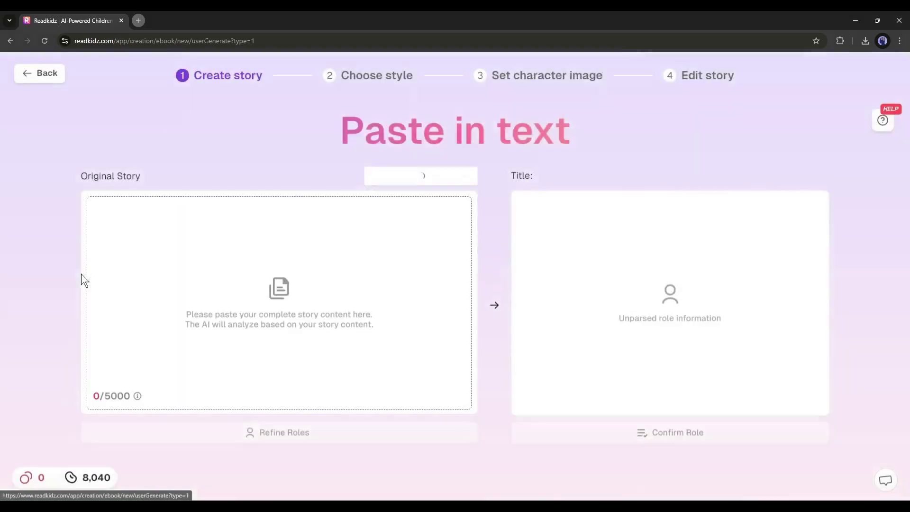
left_click(260, 231)
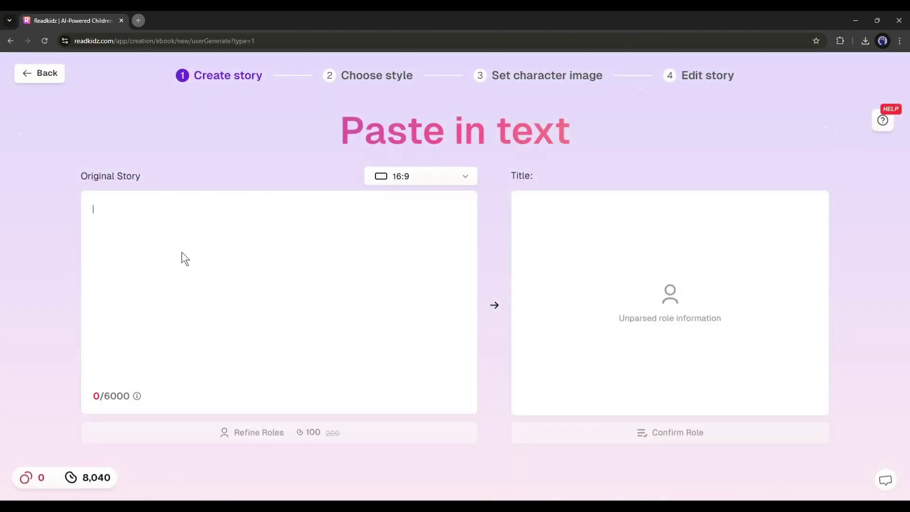
key("ctrl+v")
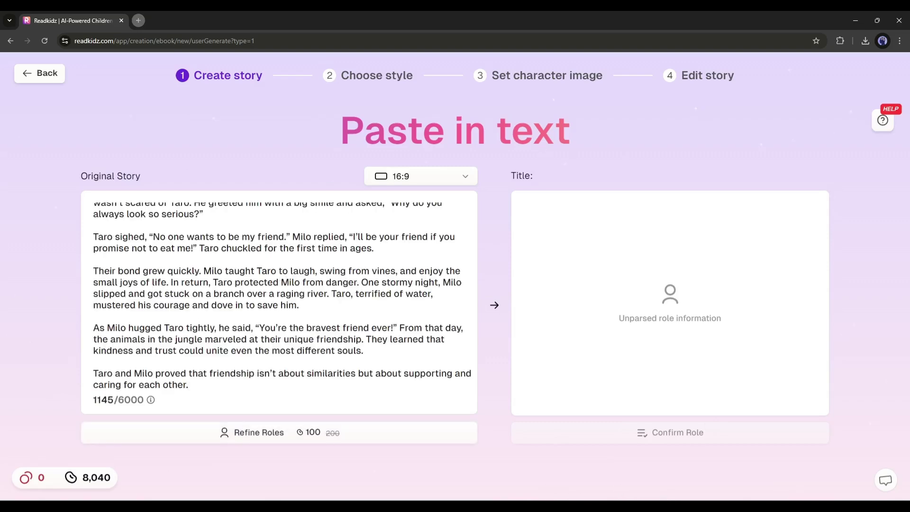
scroll(195, 341, "up", 1)
scroll(178, 270, "down", 1)
left_click(281, 433)
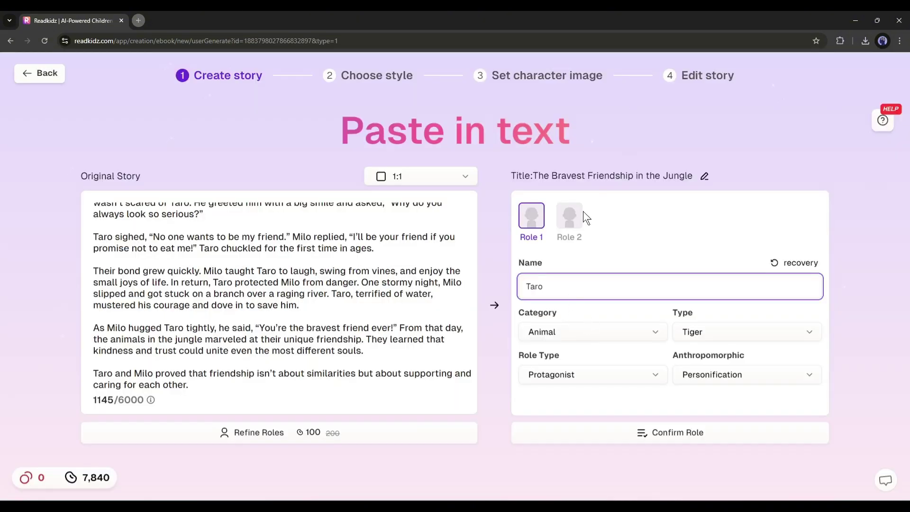
Check and confirm the roles of the story, and continue with Toddler Art Style as the illustration style.
left_click(571, 216)
left_click(671, 433)
left_click(573, 316)
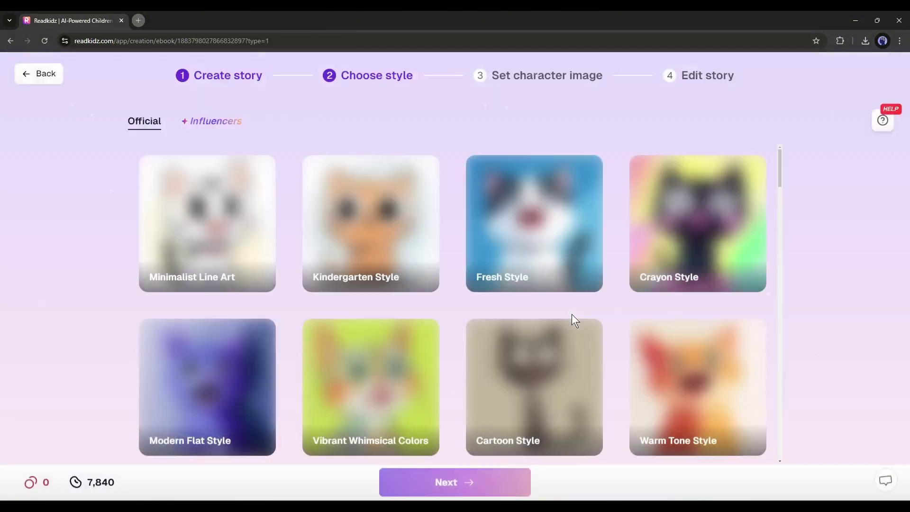
scroll(311, 306, "down", 10)
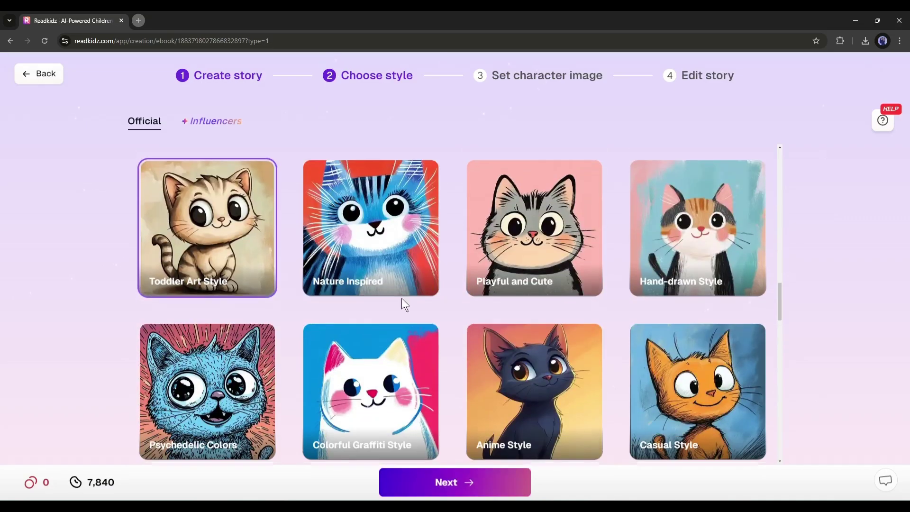
left_click(455, 483)
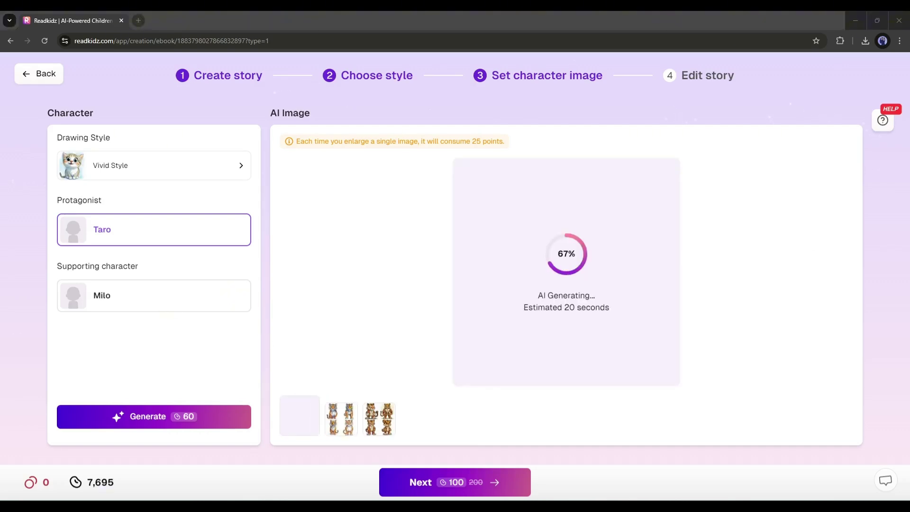
Generate the character images for Taro and Milo, confirm Milo's image and continue despite the differing drawing styles.
left_click(184, 412)
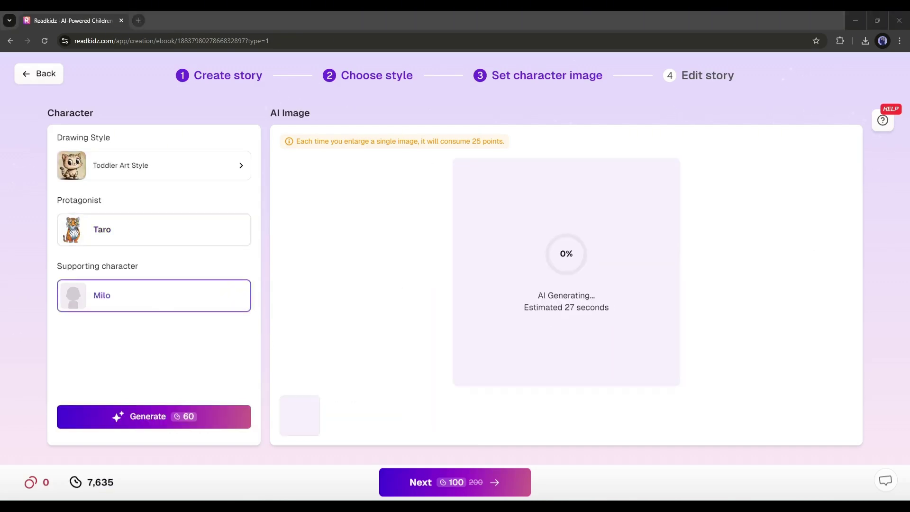
left_click(592, 378)
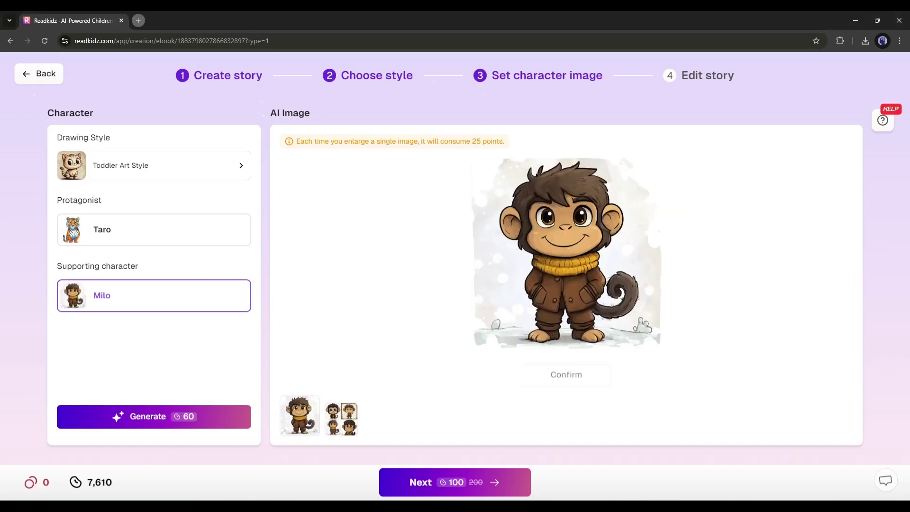
left_click(550, 479)
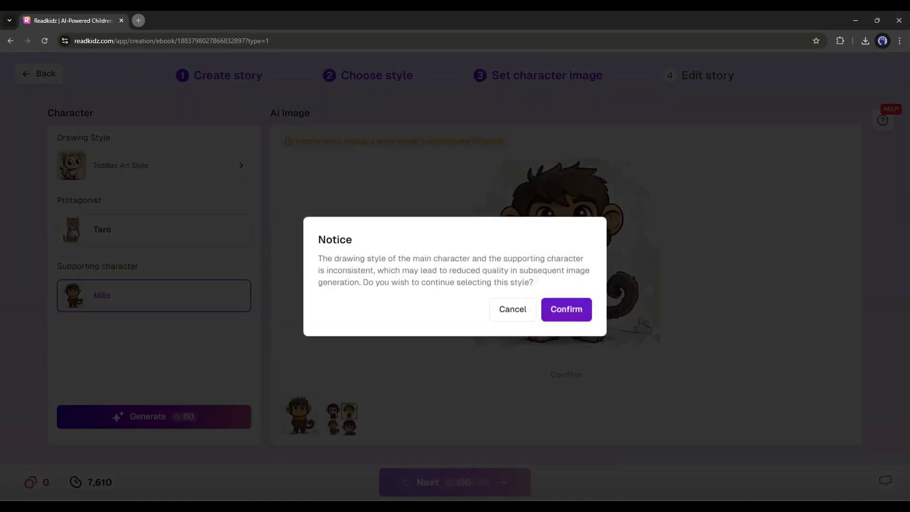
left_click(582, 308)
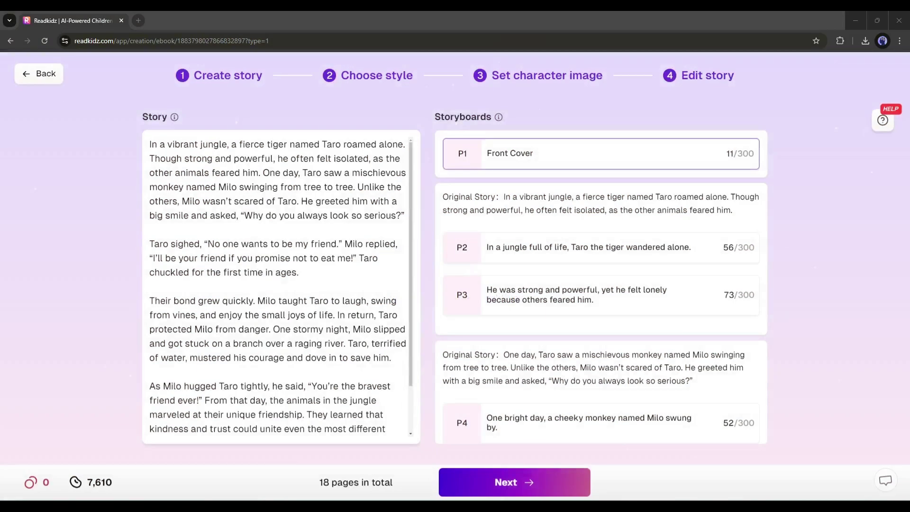
Review the full story and its storyboard pages through to the back cover, and continue to the storyboard scenes.
scroll(310, 314, "down", 2)
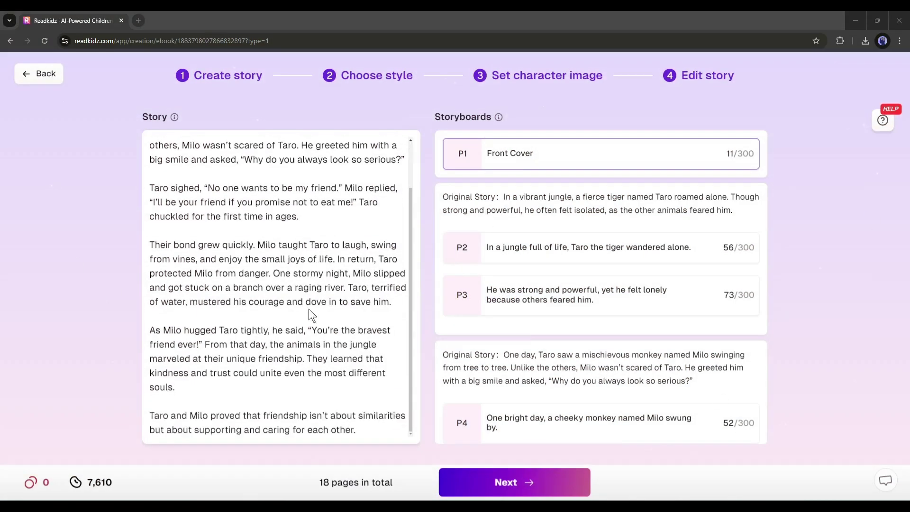
scroll(597, 303, "down", 15)
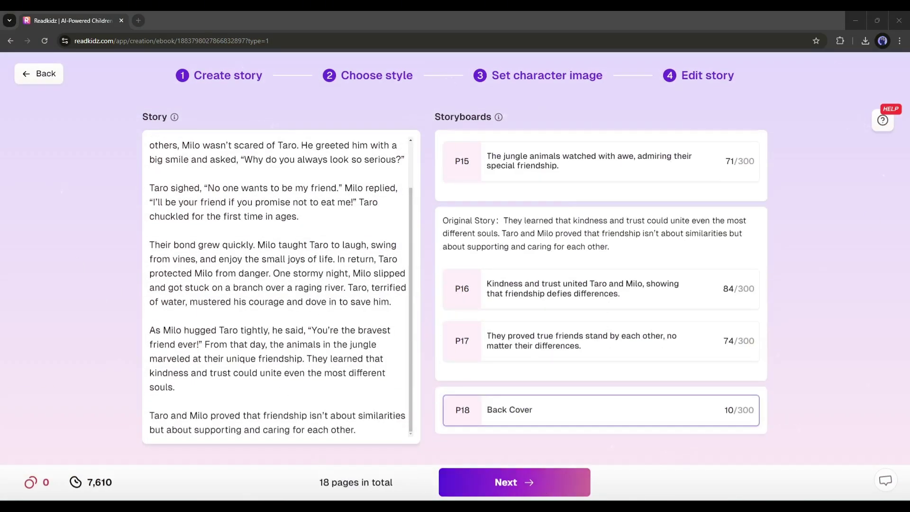
left_click(521, 485)
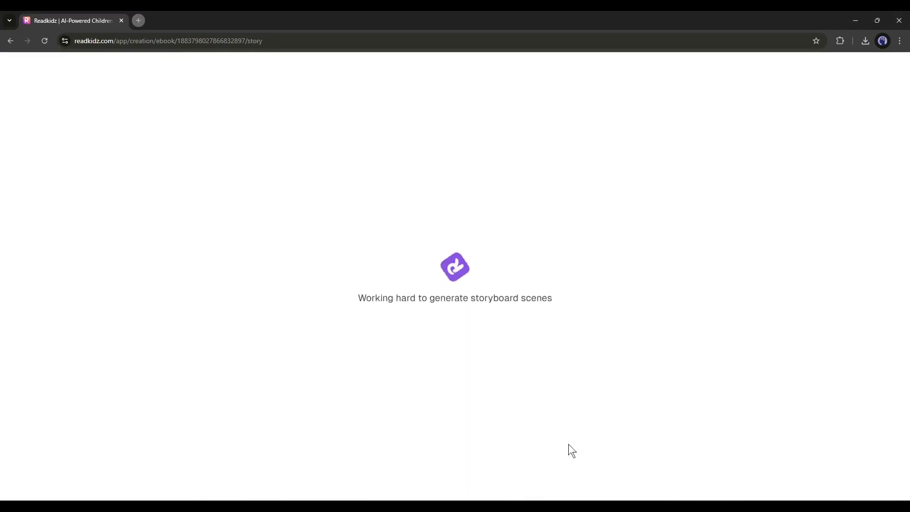
Examine the scene descriptions and assigned characters for the storyboard pages.
scroll(275, 240, "down", 1)
scroll(315, 326, "down", 18)
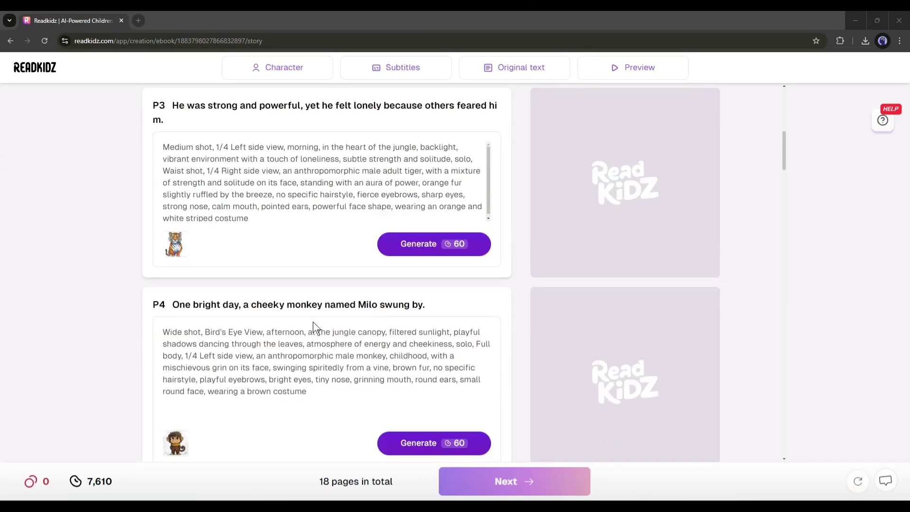
scroll(315, 325, "down", 15)
scroll(433, 321, "up", 20)
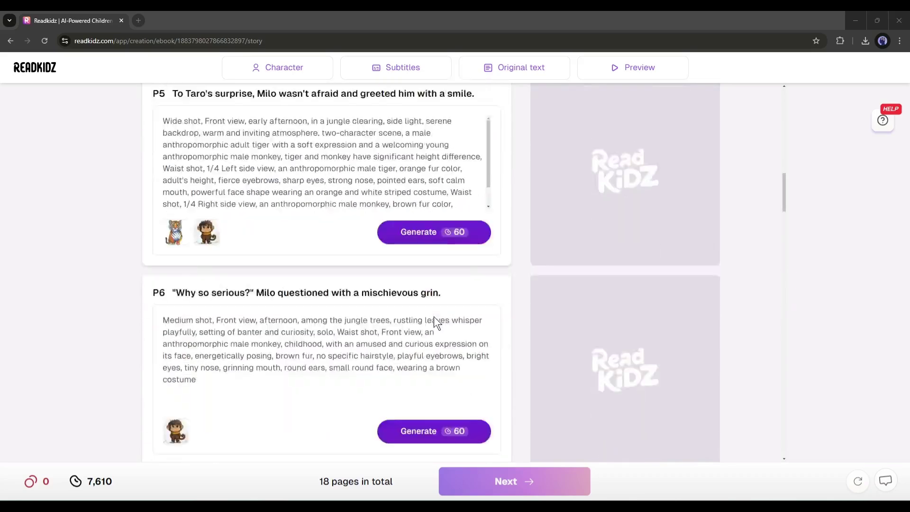
scroll(434, 317, "up", 6)
left_click(382, 286)
scroll(431, 372, "down", 20)
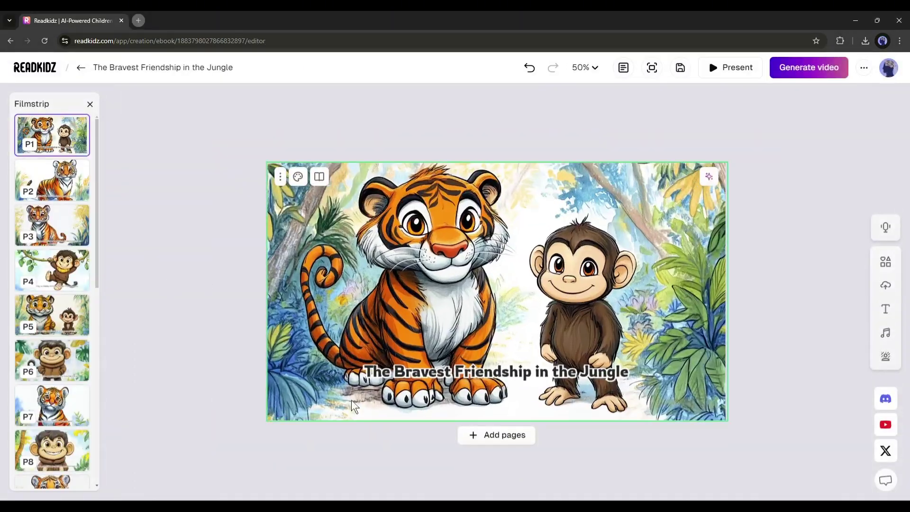
Restyle the title text on the cover page with a bold display font and a light background, and return to page 1.
left_click(392, 372)
left_click(642, 153)
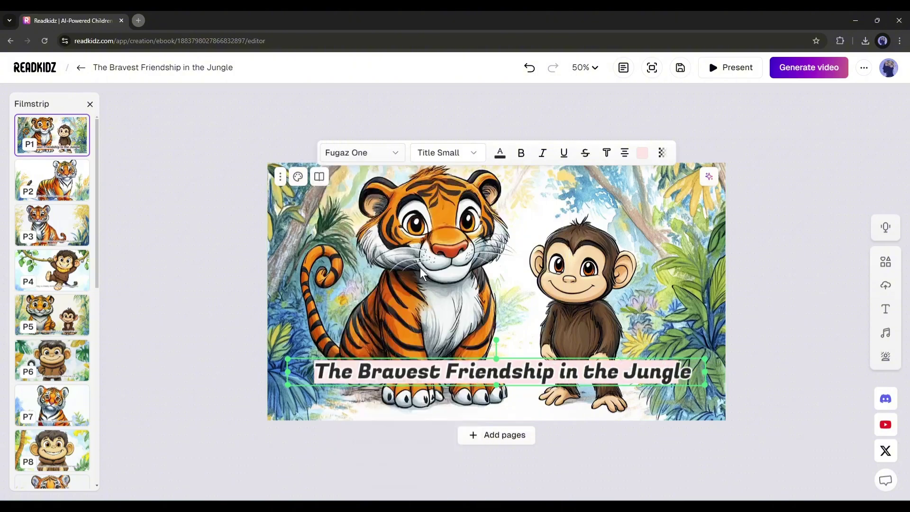
left_click(360, 152)
left_click(389, 496)
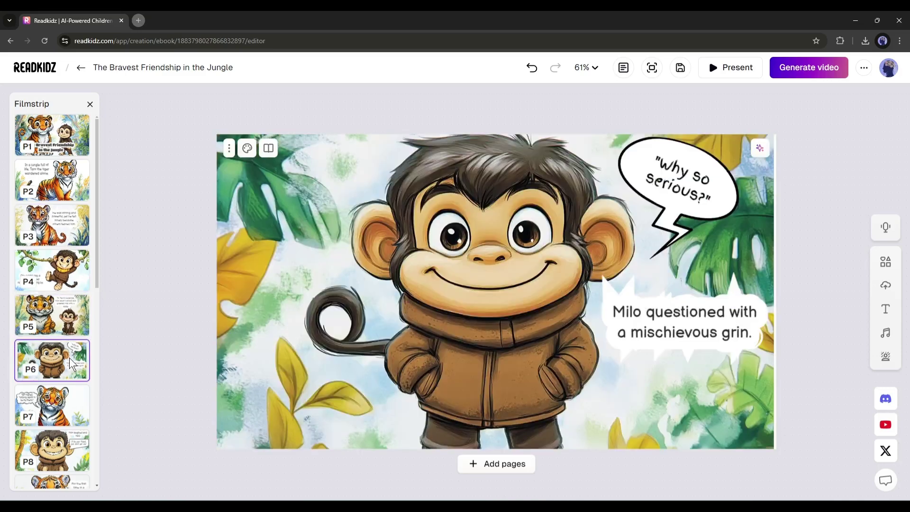
left_click(54, 138)
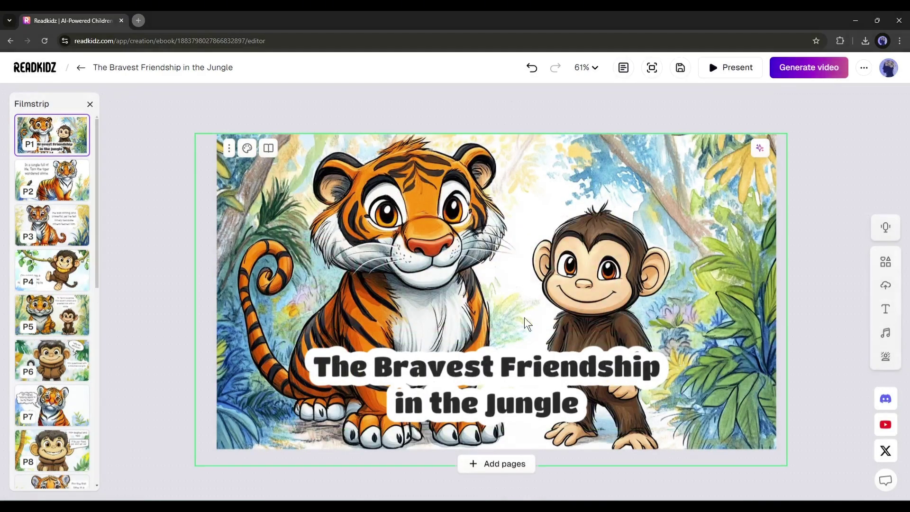
Review the book's voice-over lines, preview voices from the voice library and assign Oliver to all lines.
left_click(887, 228)
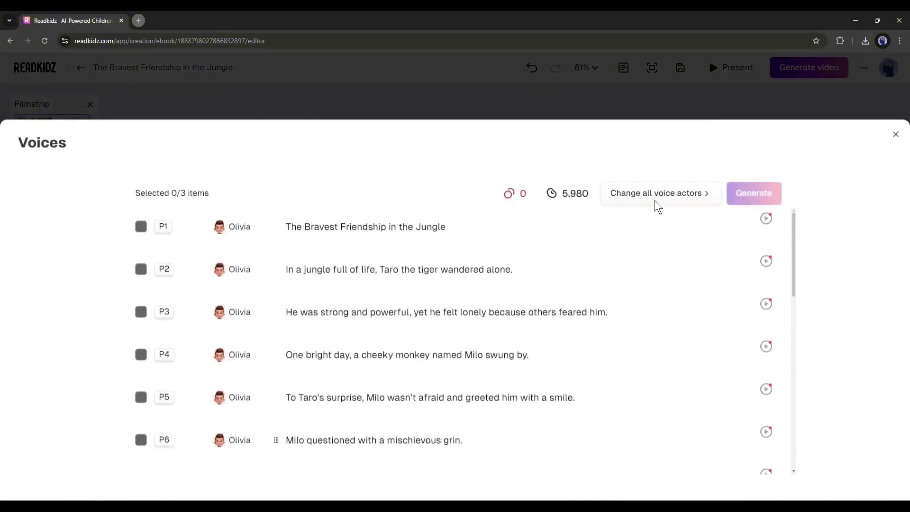
scroll(400, 305, "down", 10)
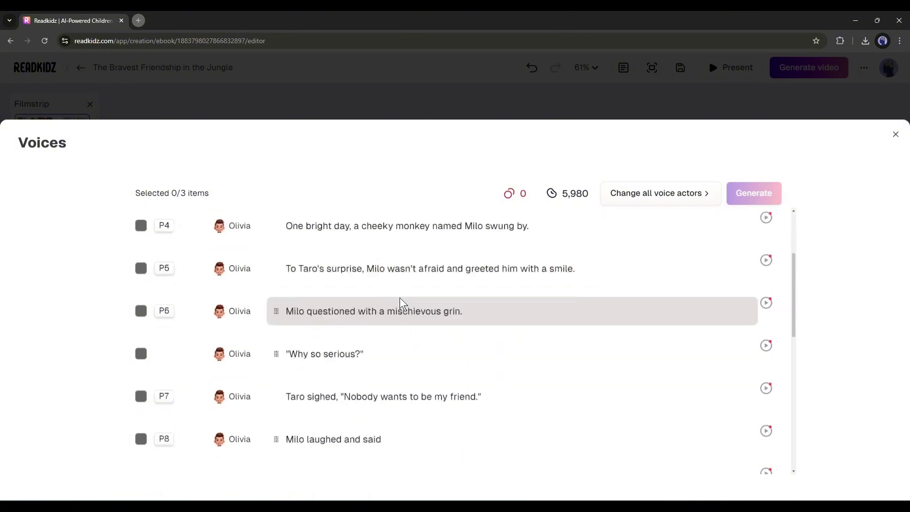
scroll(427, 313, "up", 6)
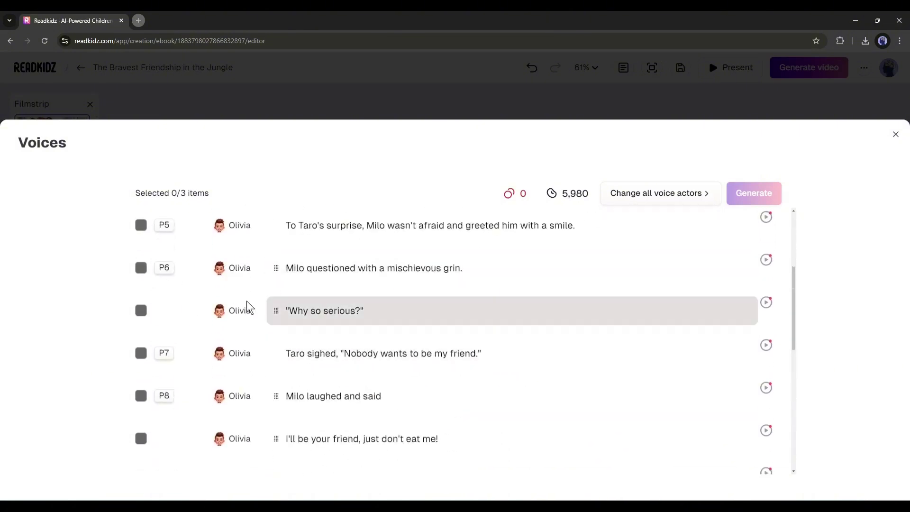
scroll(427, 284, "up", 4)
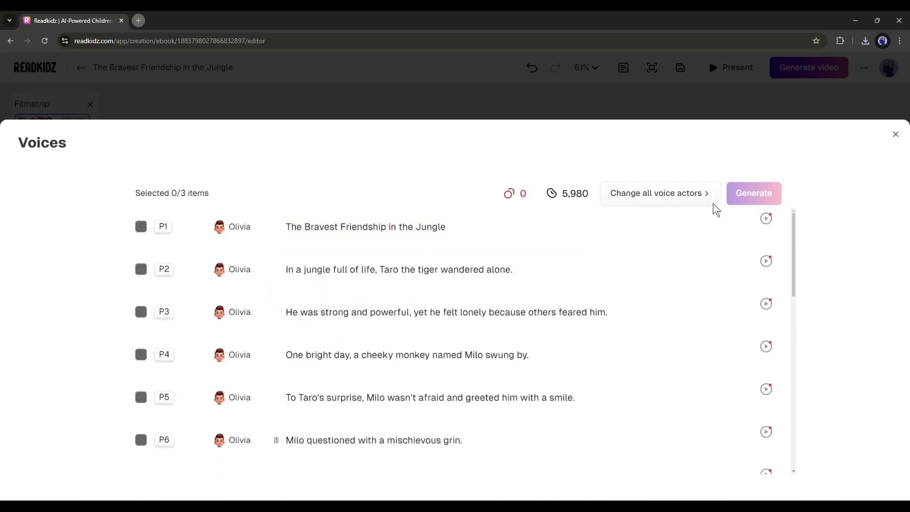
left_click(669, 196)
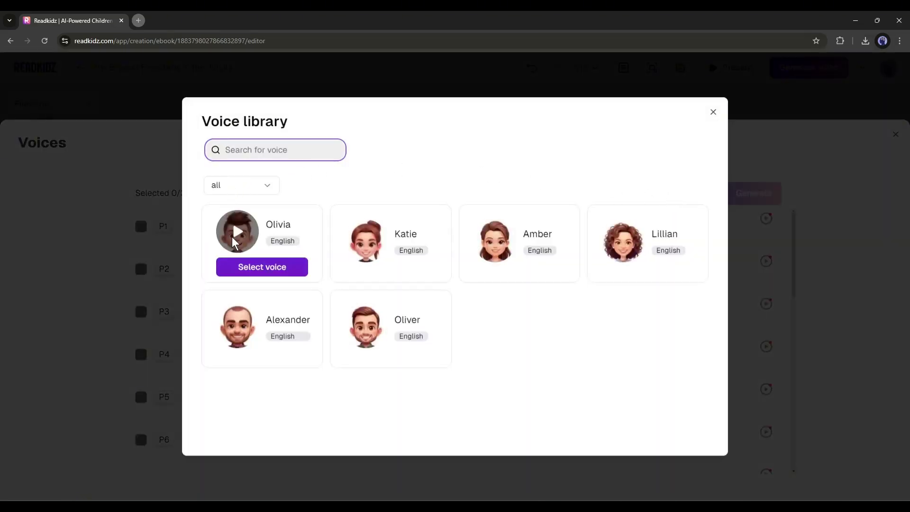
left_click(234, 240)
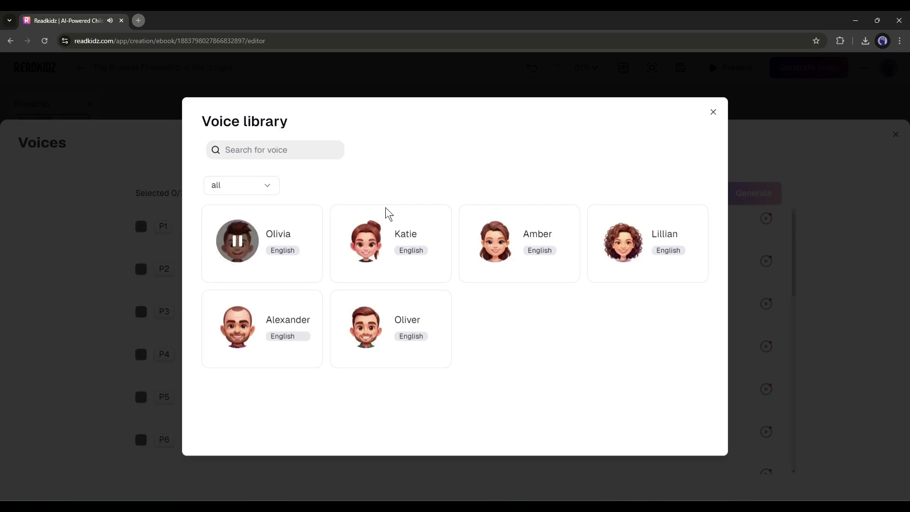
left_click(366, 239)
left_click(494, 239)
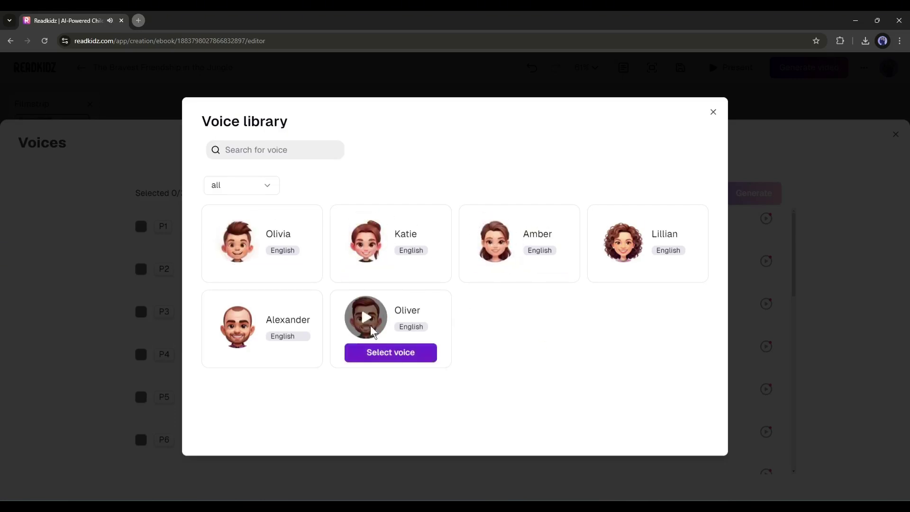
left_click(390, 351)
Change the voice actor of the "Why so serious?" line on page 6 to Olivia.
scroll(214, 308, "down", 2)
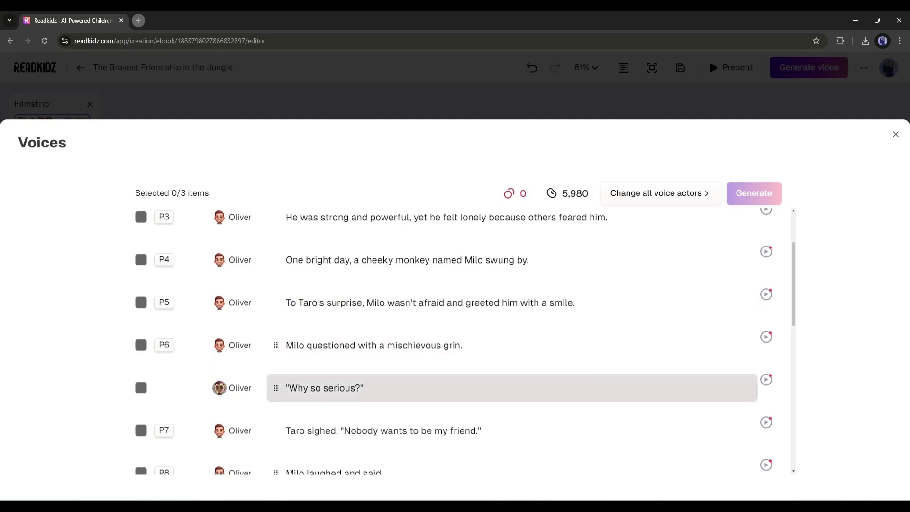
left_click(219, 388)
left_click(275, 266)
Generate the voice-overs in batches of three, starting with pages 1 to 3, and close the voice settings.
scroll(232, 392, "down", 1)
scroll(332, 341, "up", 3)
left_click(141, 226)
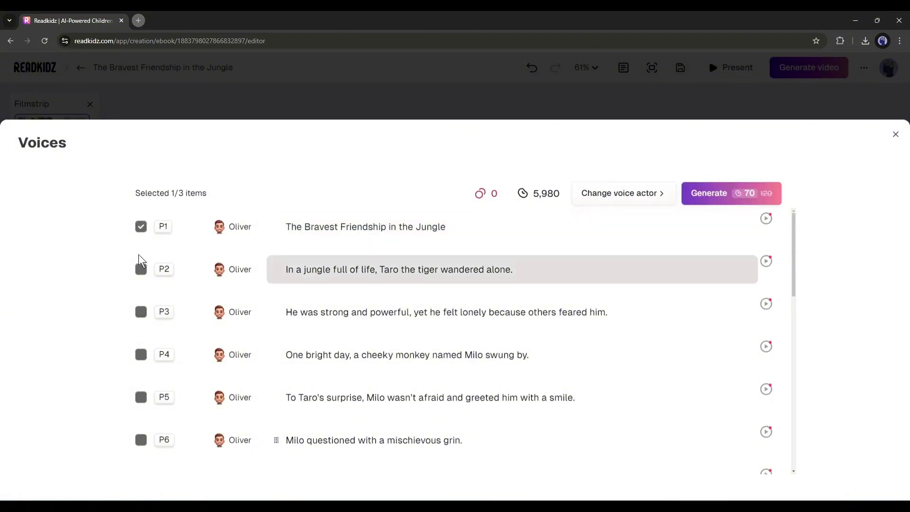
left_click(141, 269)
left_click(141, 312)
left_click(141, 356)
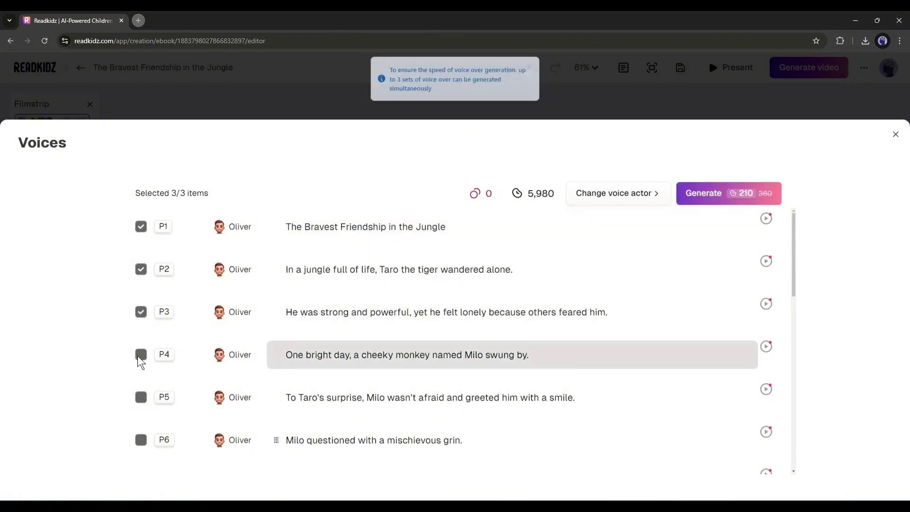
left_click(714, 202)
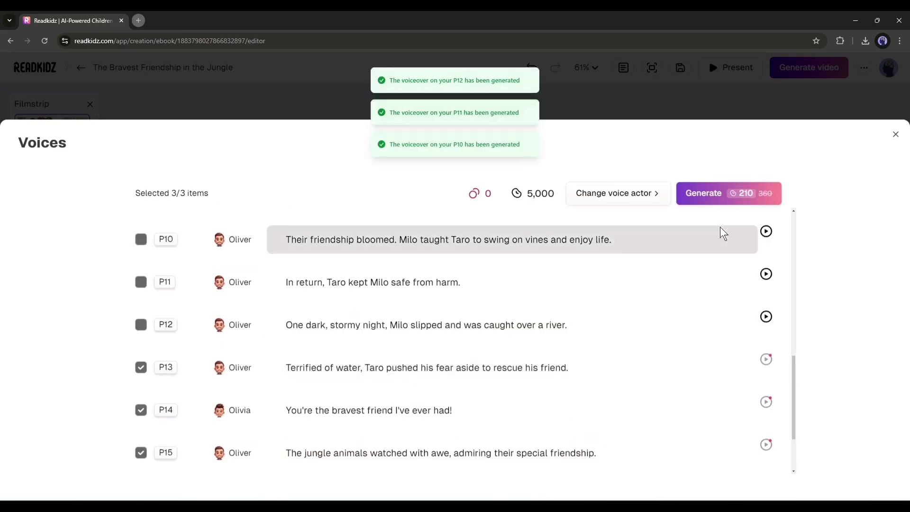
left_click(896, 136)
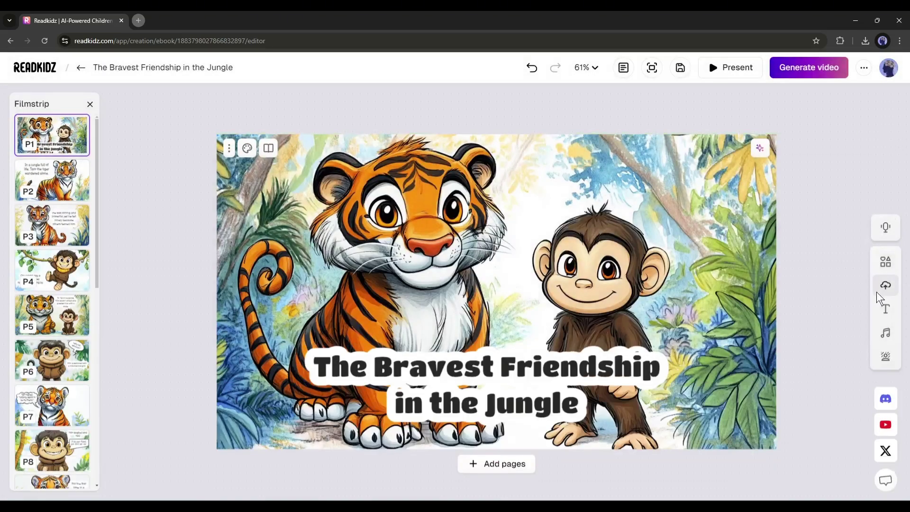
Preview the Lively background music tracks and use "Happy flowers playful cute xylophone" for the book.
left_click(886, 332)
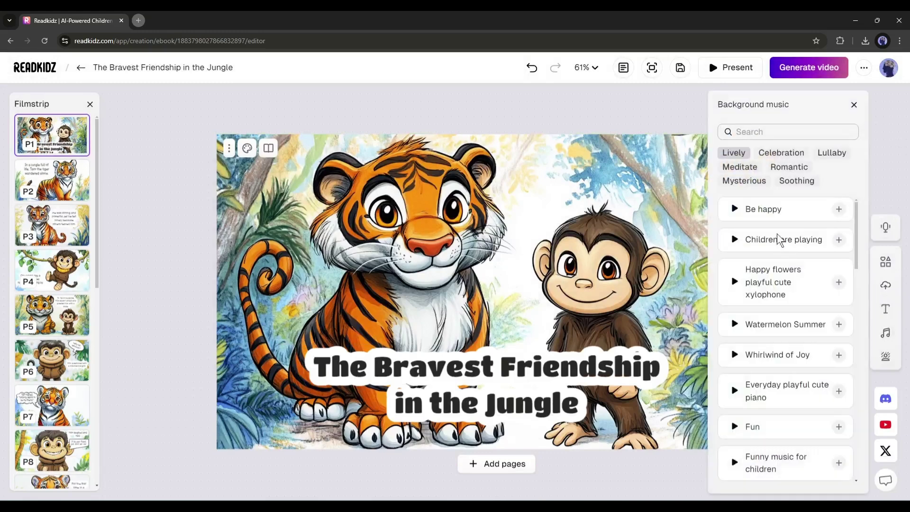
left_click(735, 211)
scroll(736, 332, "down", 1)
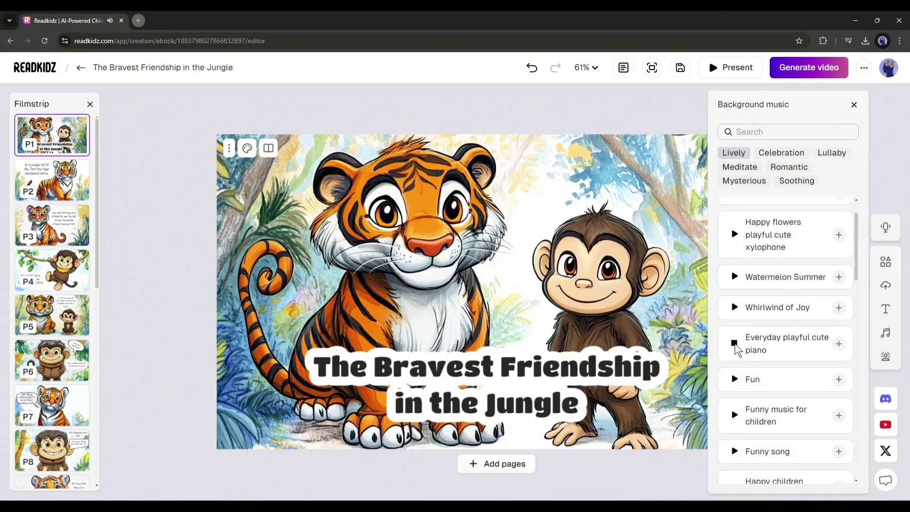
left_click(735, 239)
scroll(737, 332, "down", 1)
scroll(768, 372, "up", 2)
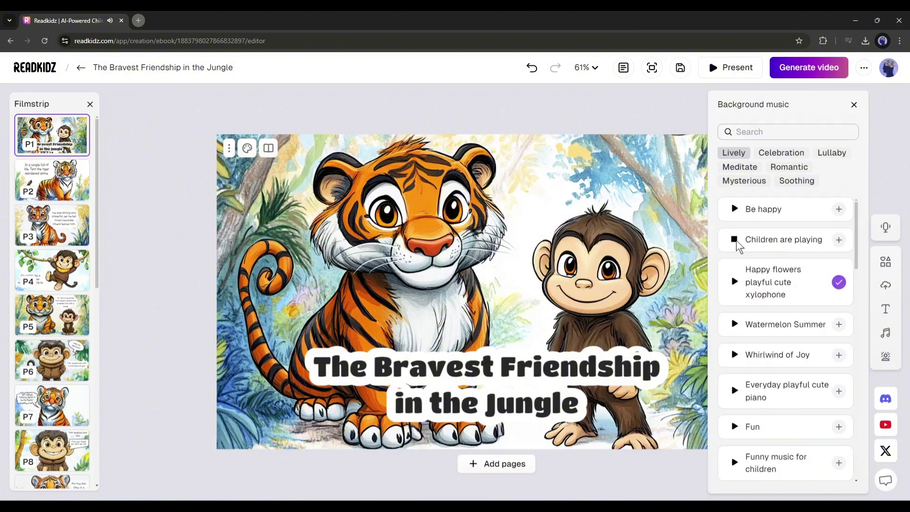
left_click(735, 283)
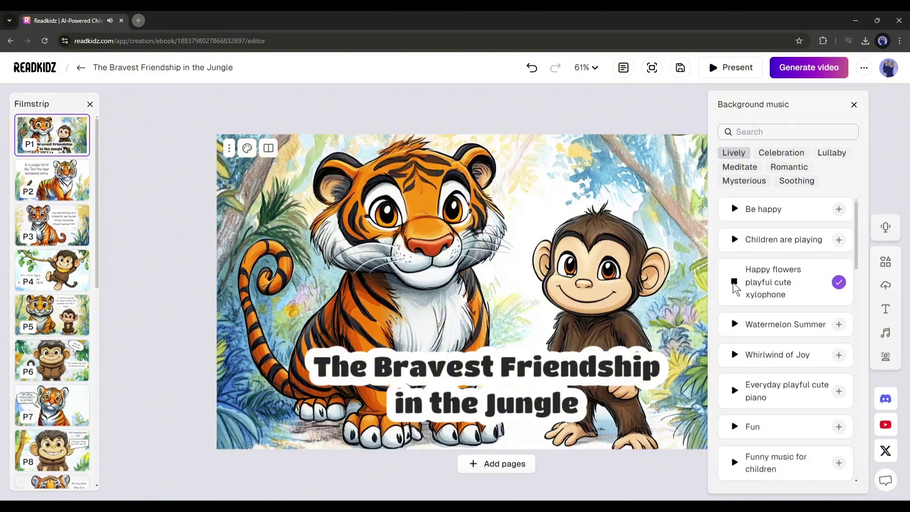
left_click(874, 185)
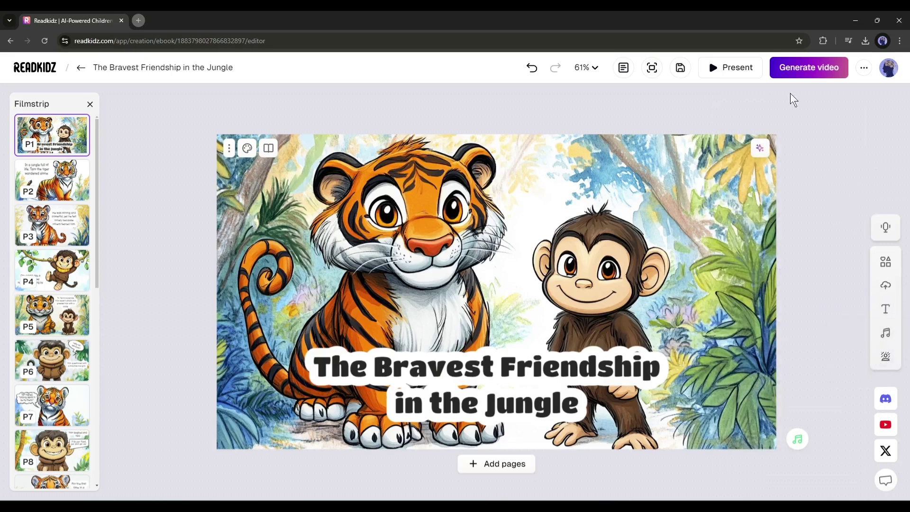
Present the book in full screen, read it from the cover through page 7 and leave the presentation.
left_click(719, 65)
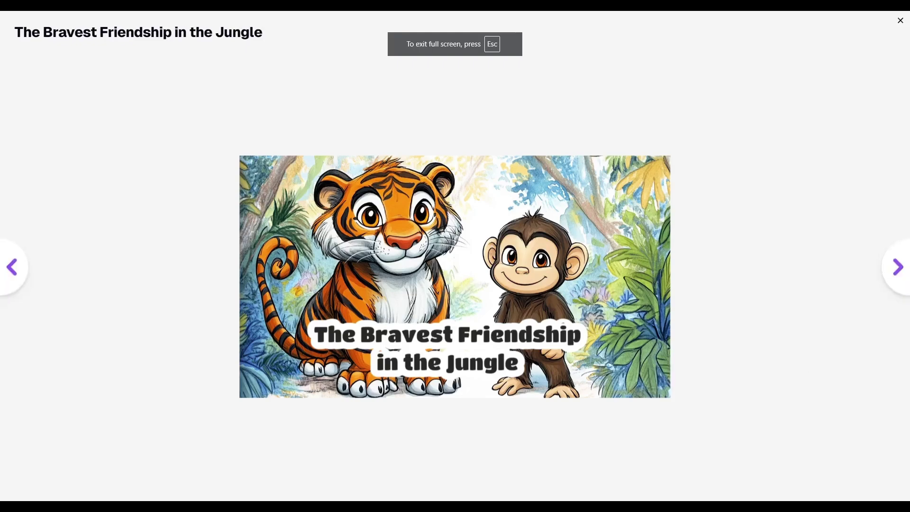
left_click(899, 268)
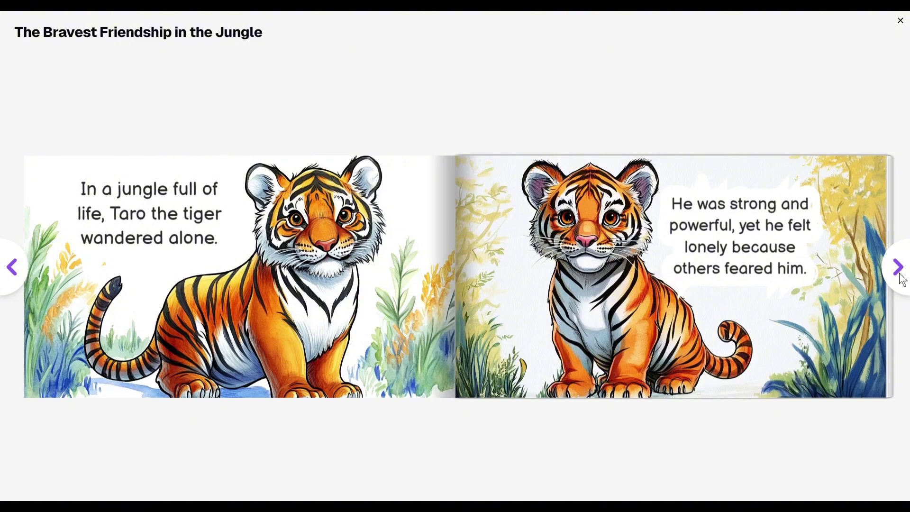
left_click(901, 278)
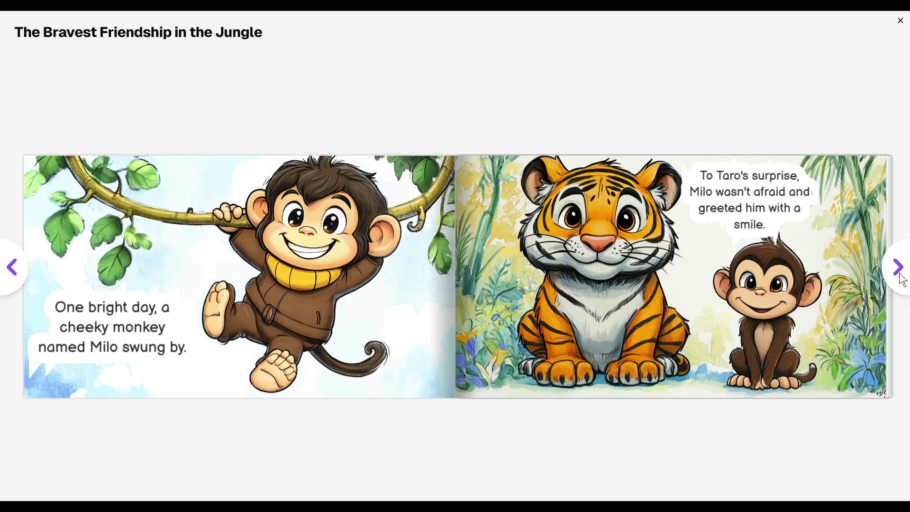
left_click(901, 276)
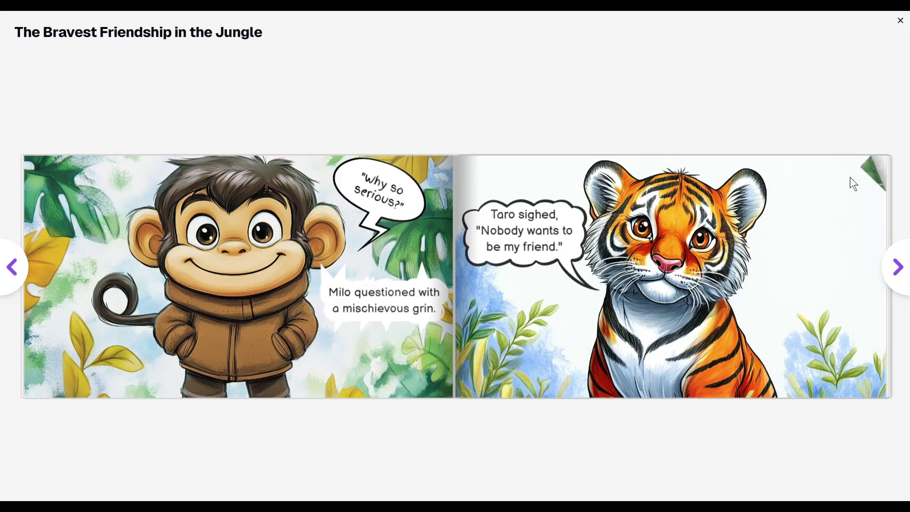
left_click(901, 22)
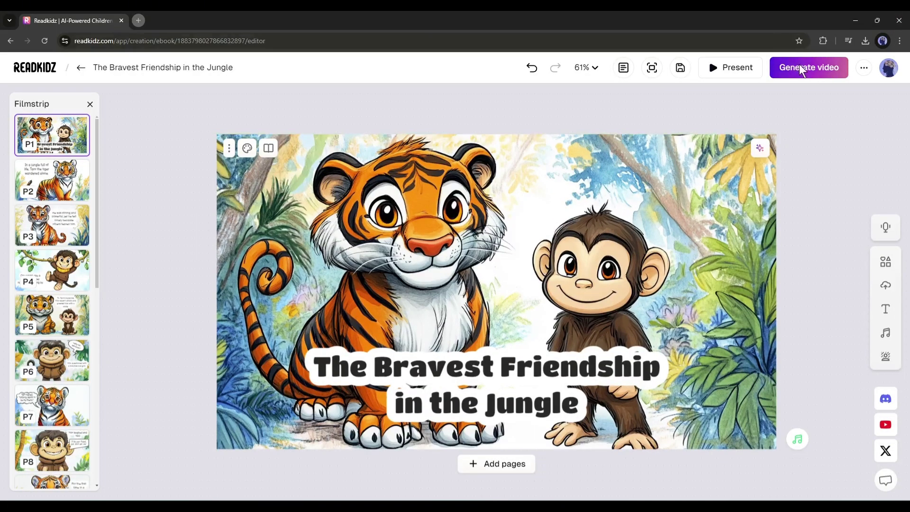
Generate the book's video with random effects, random animation and the "Irish Green..." background music, and open the finished video.
left_click(801, 70)
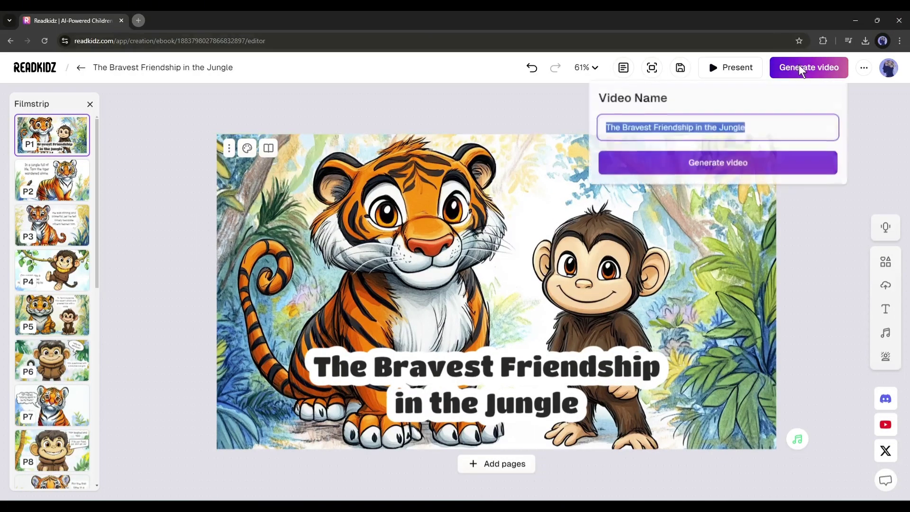
left_click(620, 130)
left_click(719, 164)
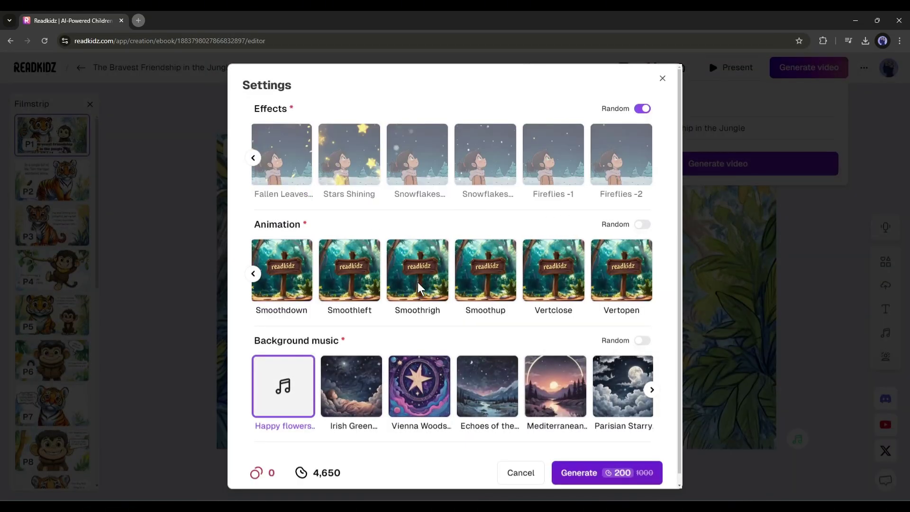
scroll(458, 327, "down", 1)
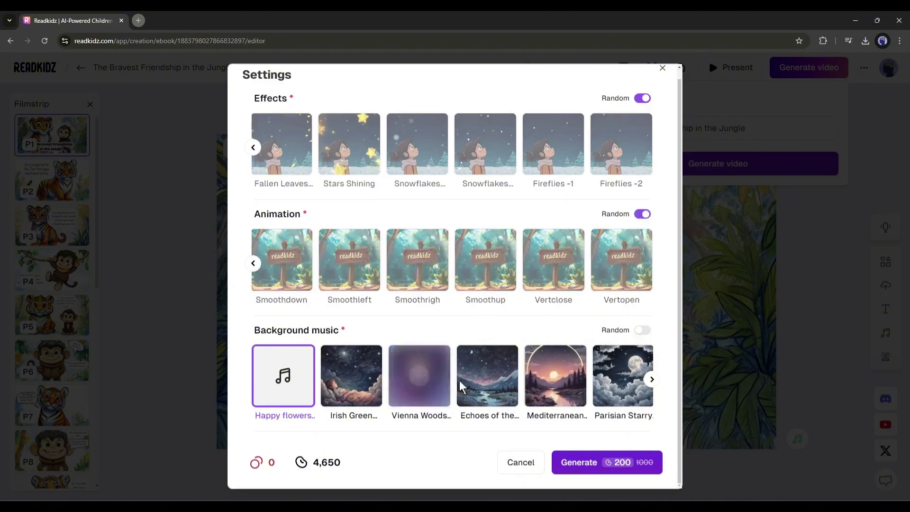
left_click(351, 375)
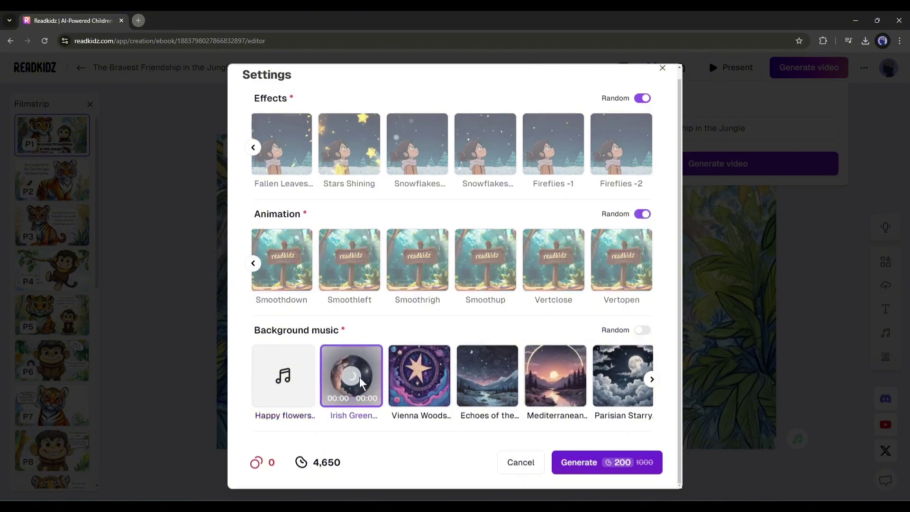
left_click(584, 459)
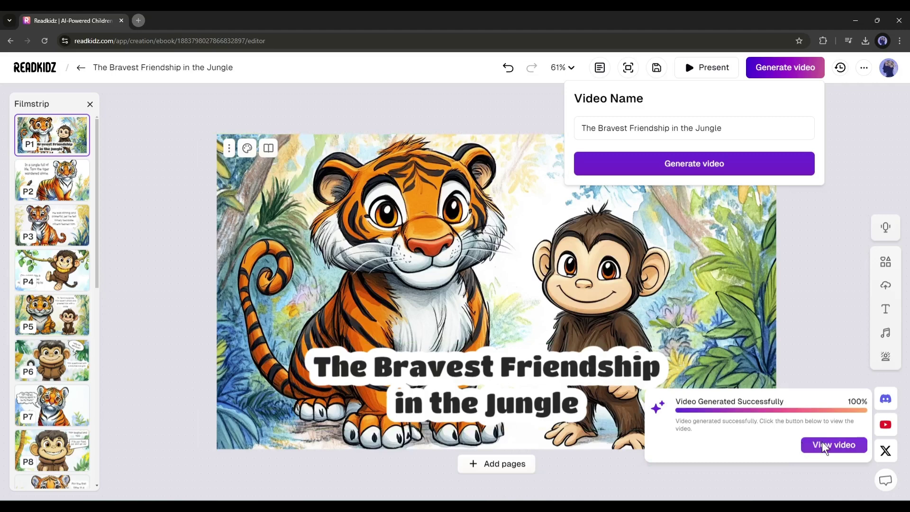
left_click(825, 447)
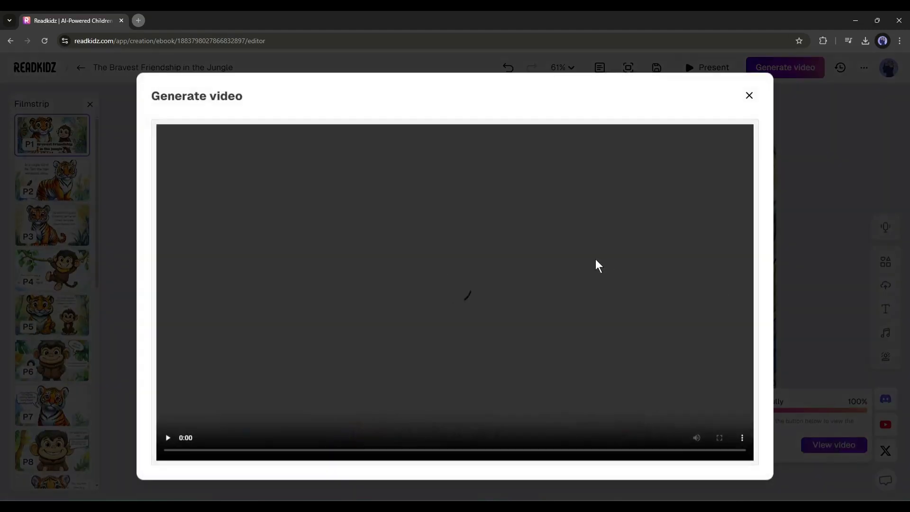